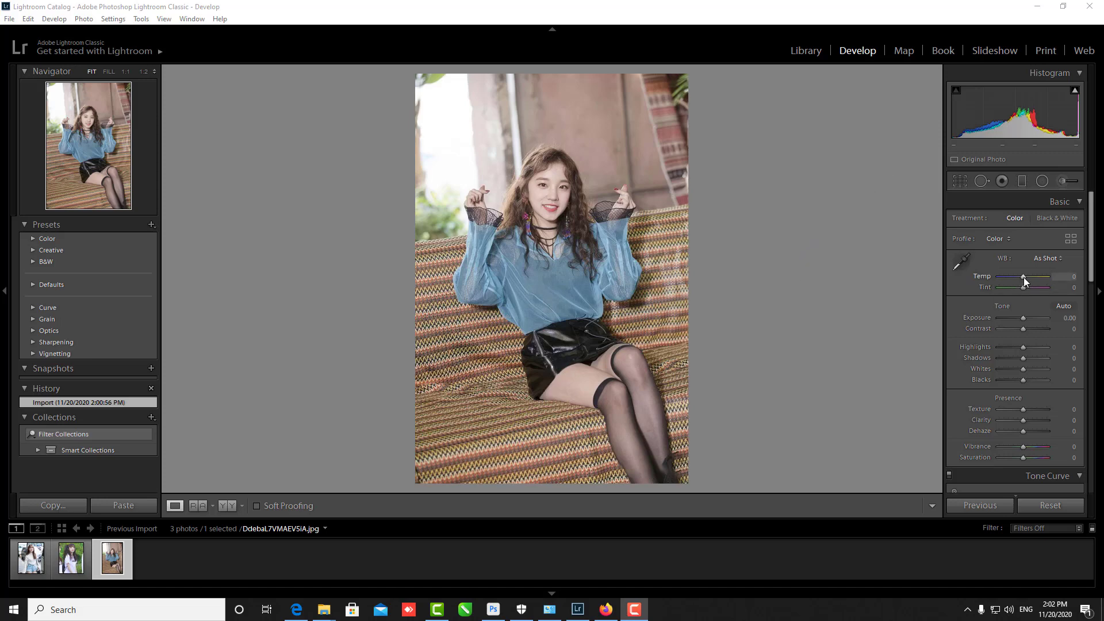
Warm the white balance; set Contrast +38, Highlights −24, Shadows −12, Texture +21, Clarity +33, Dehaze +10
mouse_move(1024, 277)
mouse_down()
mouse_move(1030, 326)
mouse_move(1019, 356)
mouse_move(1019, 346)
mouse_up()
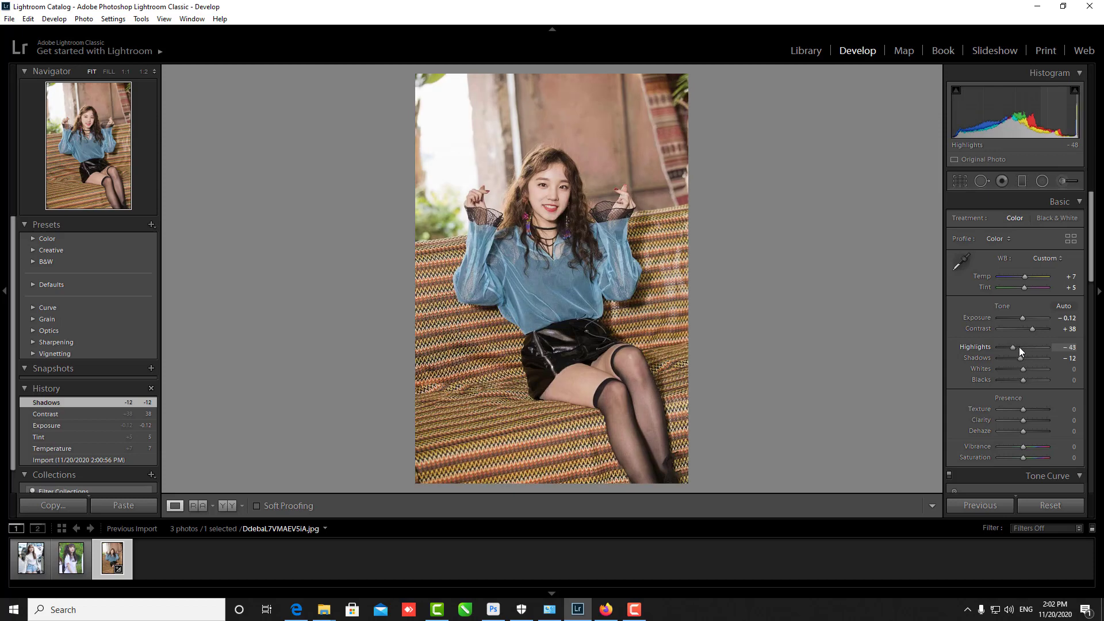
drag(1022, 409, 1026, 430)
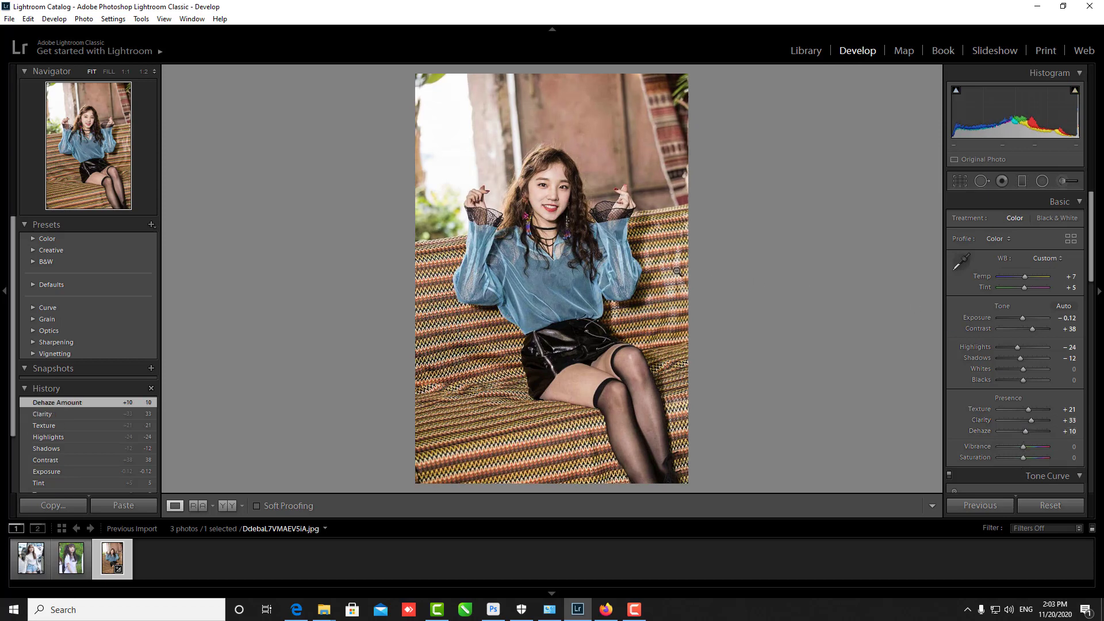
Lift a midtone point on the Red channel tone curve, then return to the RGB channel
scroll(1008, 250, down, 5)
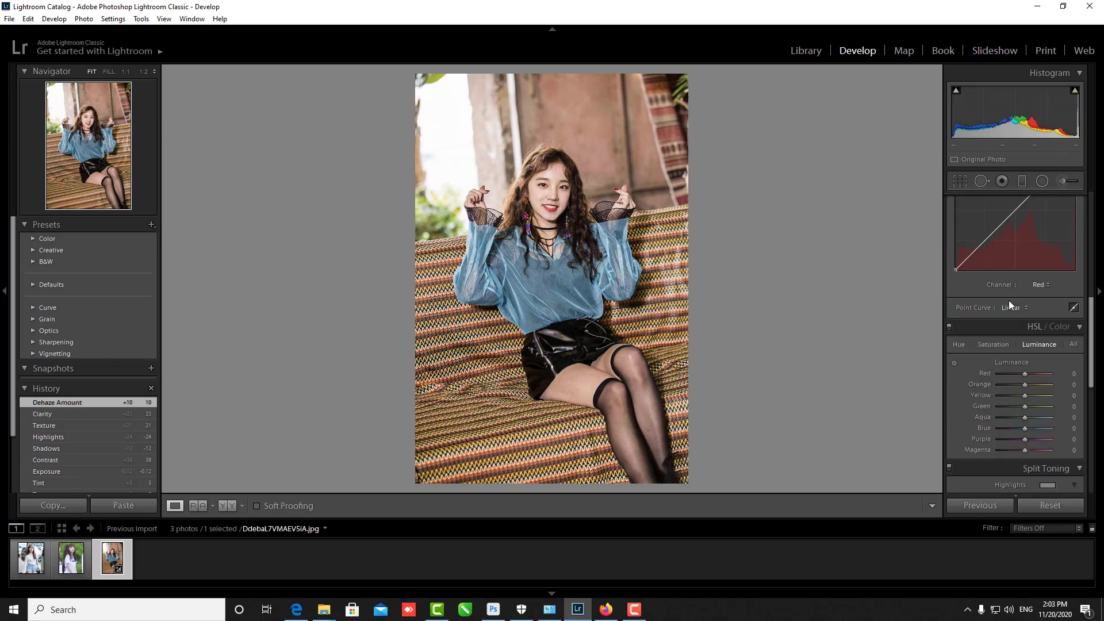
scroll(1008, 300, up, 3)
click(1022, 343)
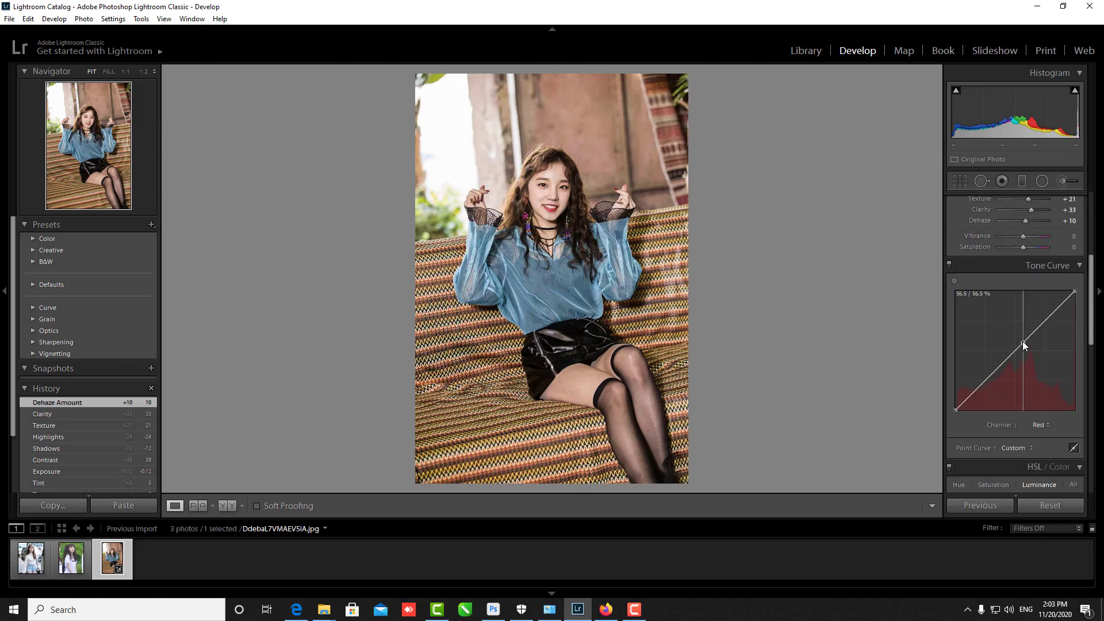
drag(1024, 344, 1020, 340)
click(1040, 425)
click(1000, 438)
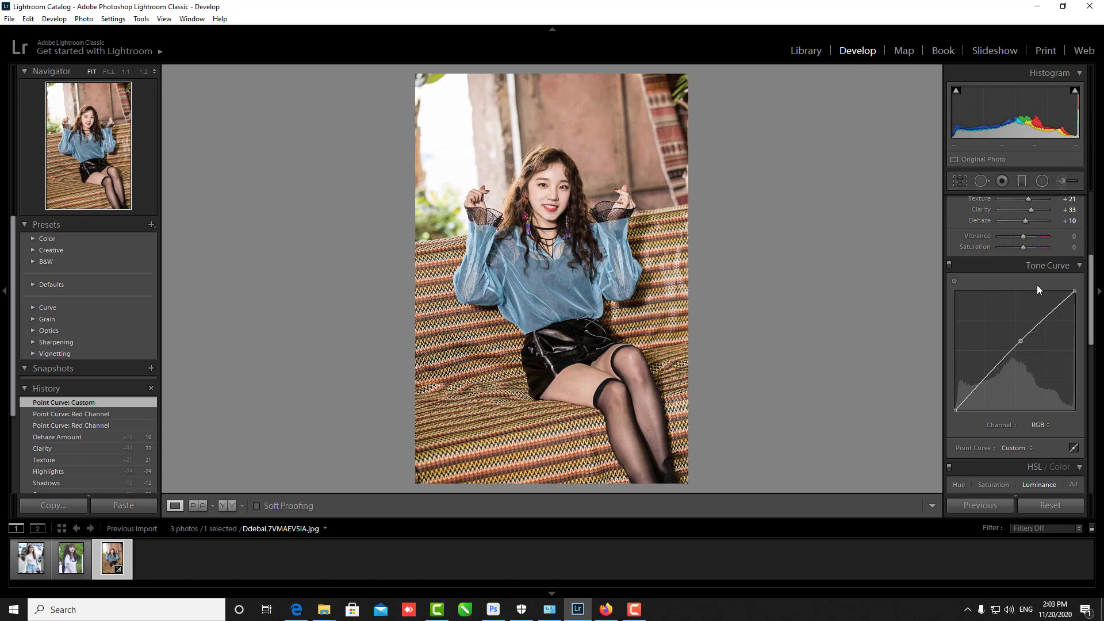
scroll(1037, 288, down, 5)
Raise HSL saturation to Orange +67 and Yellow +9
scroll(1026, 303, up, 2)
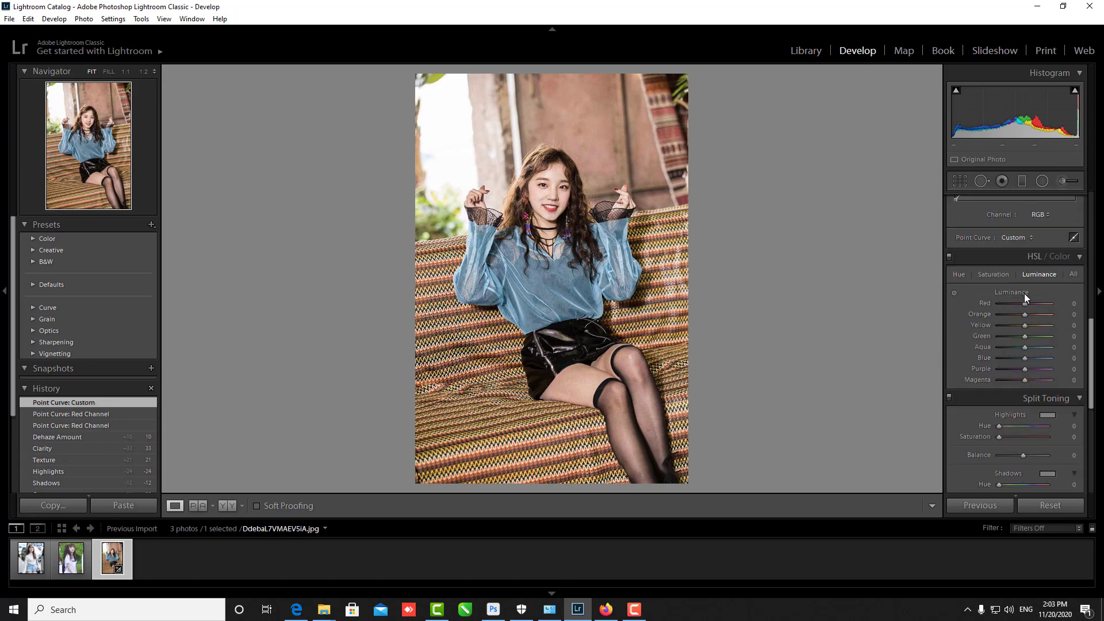
click(1004, 275)
drag(1026, 315, 1042, 314)
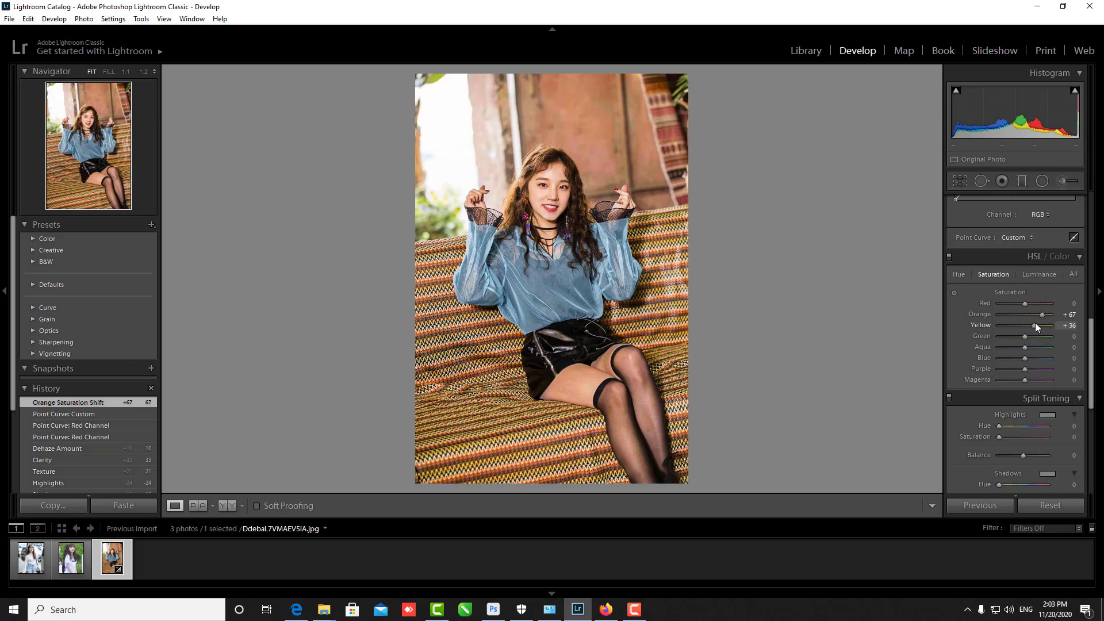
drag(1029, 323, 1032, 324)
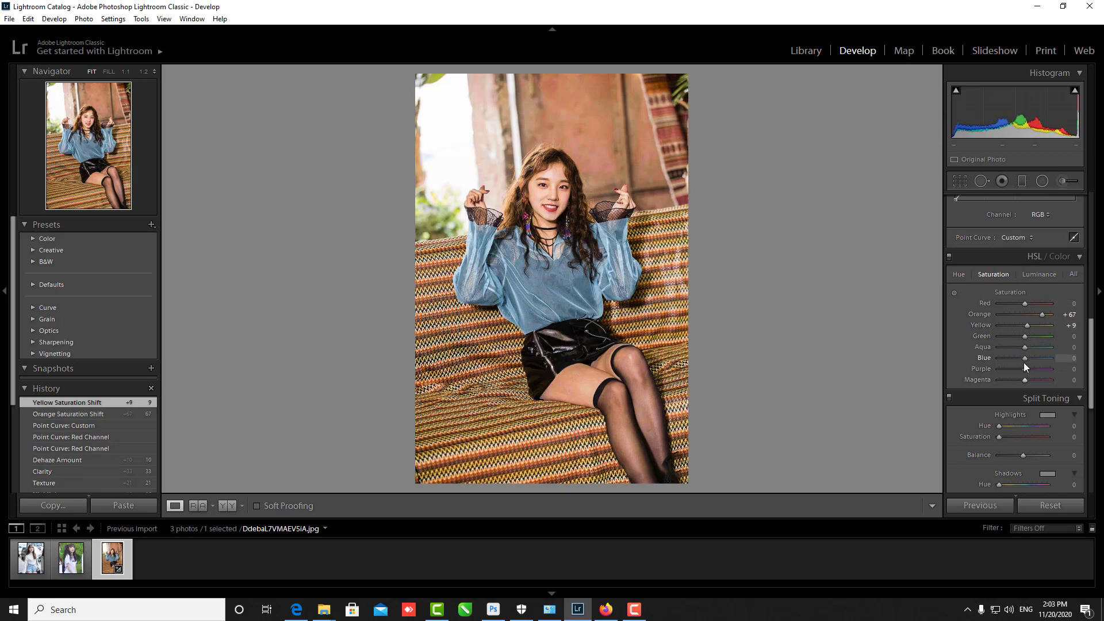
Shift HSL hues: Yellow −58, Green −93, Orange −7, Blue +11, Magenta −18
click(961, 279)
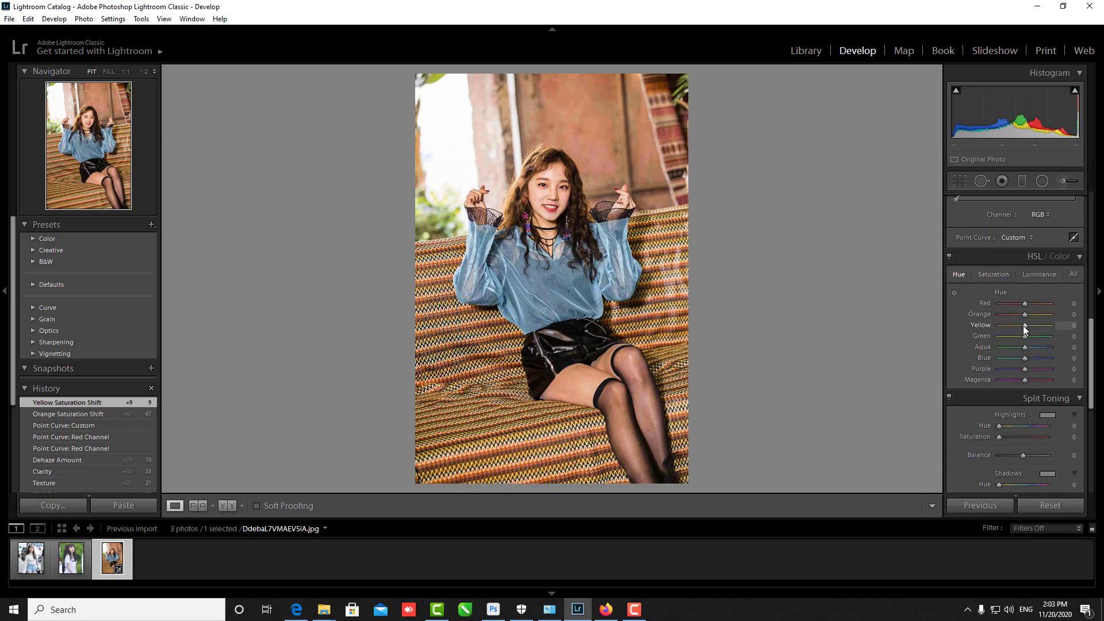
mouse_move(1024, 327)
mouse_down()
mouse_move(998, 336)
mouse_move(1024, 313)
mouse_up()
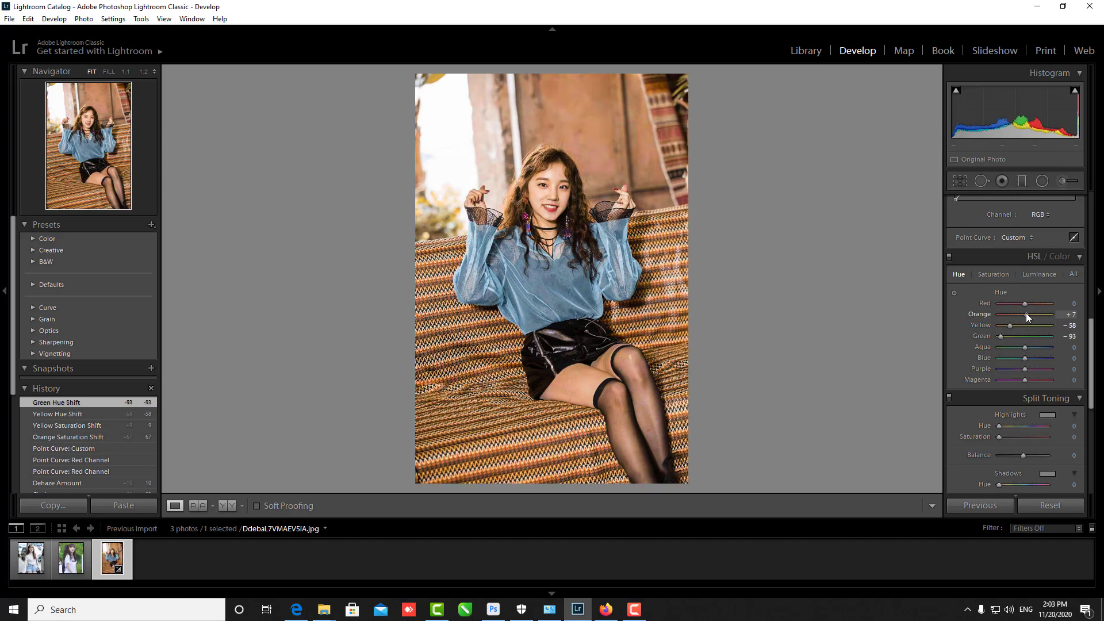
drag(1025, 357, 1014, 358)
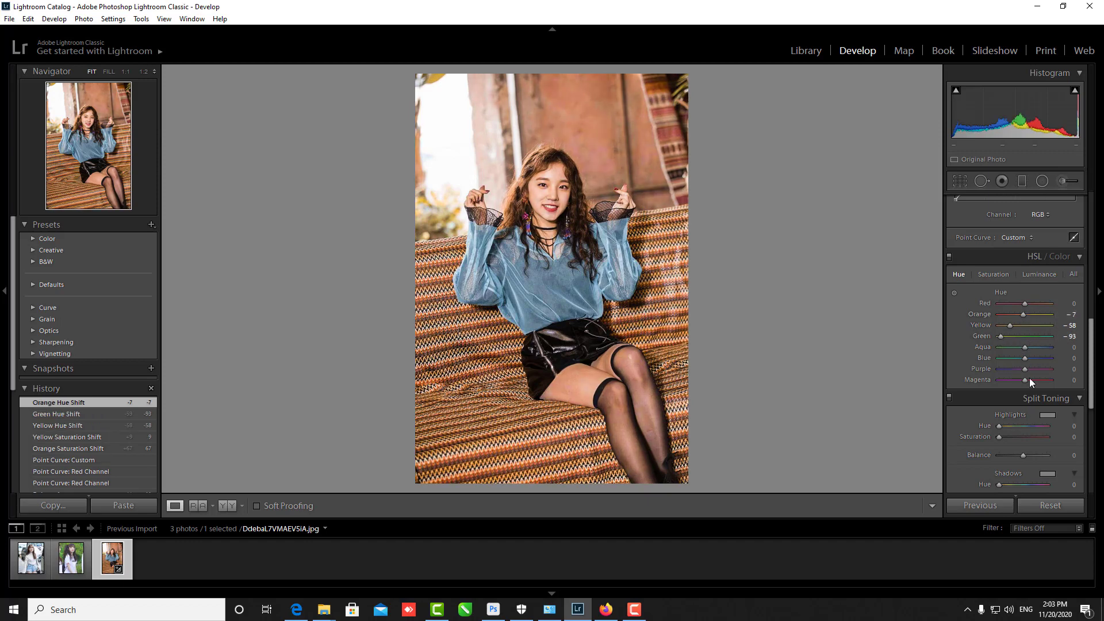
click(1025, 352)
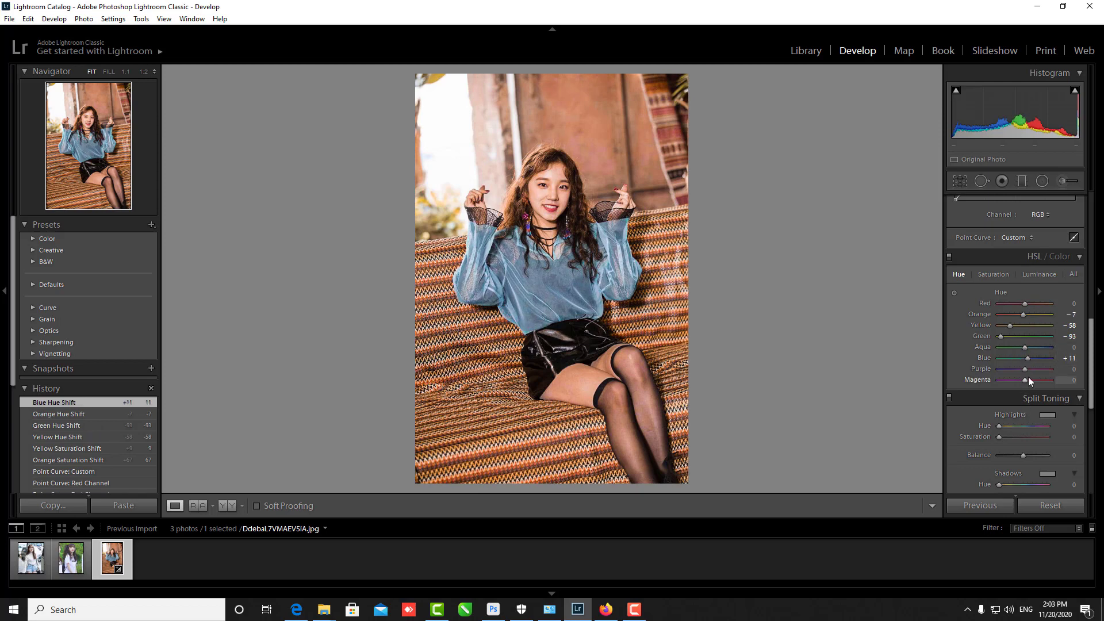
drag(1022, 380, 1023, 380)
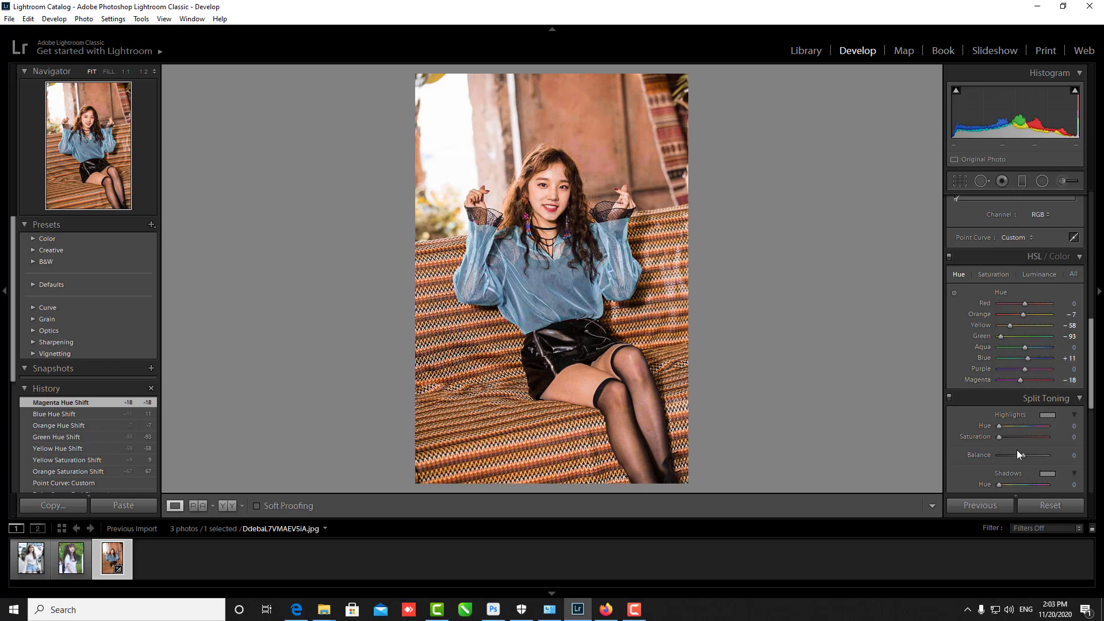
Split-tone highlights hue 47 saturation 23, balance −76, shadows hue 21 saturation 19
drag(1001, 425, 1009, 421)
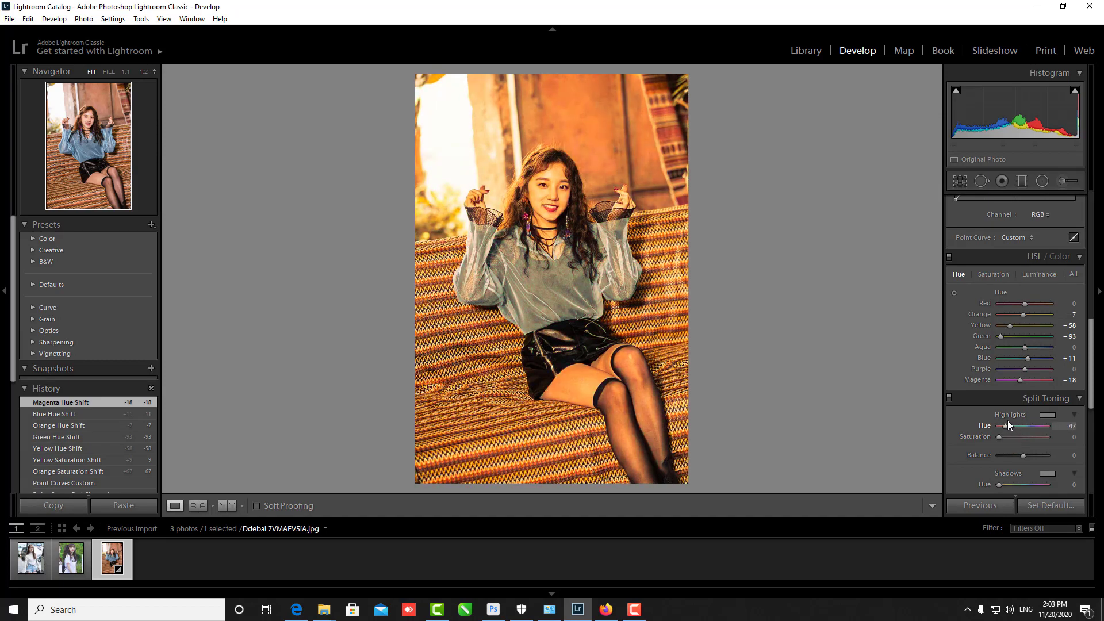
mouse_move(1008, 421)
mouse_down()
mouse_move(1000, 452)
mouse_move(1049, 440)
mouse_up()
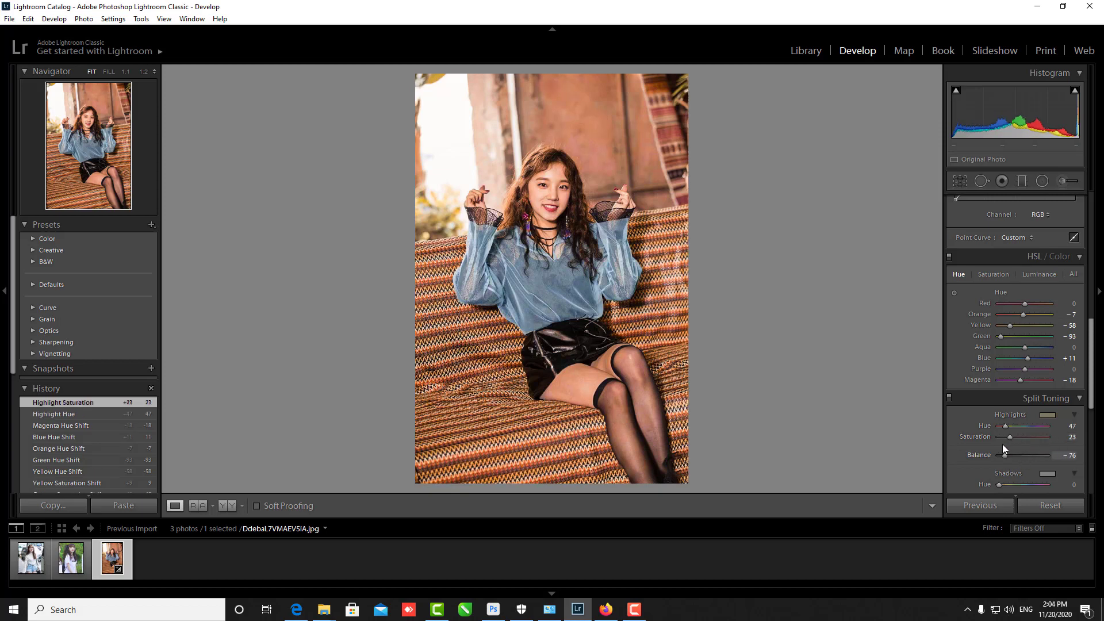
mouse_move(999, 484)
mouse_down()
mouse_move(1026, 473)
mouse_move(987, 472)
mouse_move(1001, 472)
mouse_up()
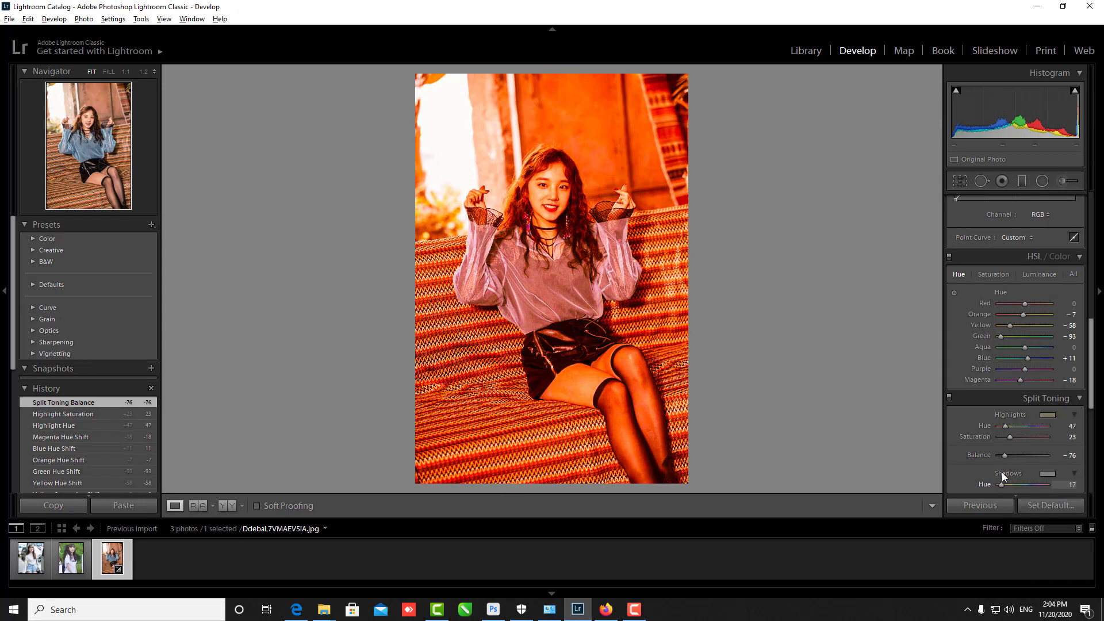
scroll(1006, 486, down, 2)
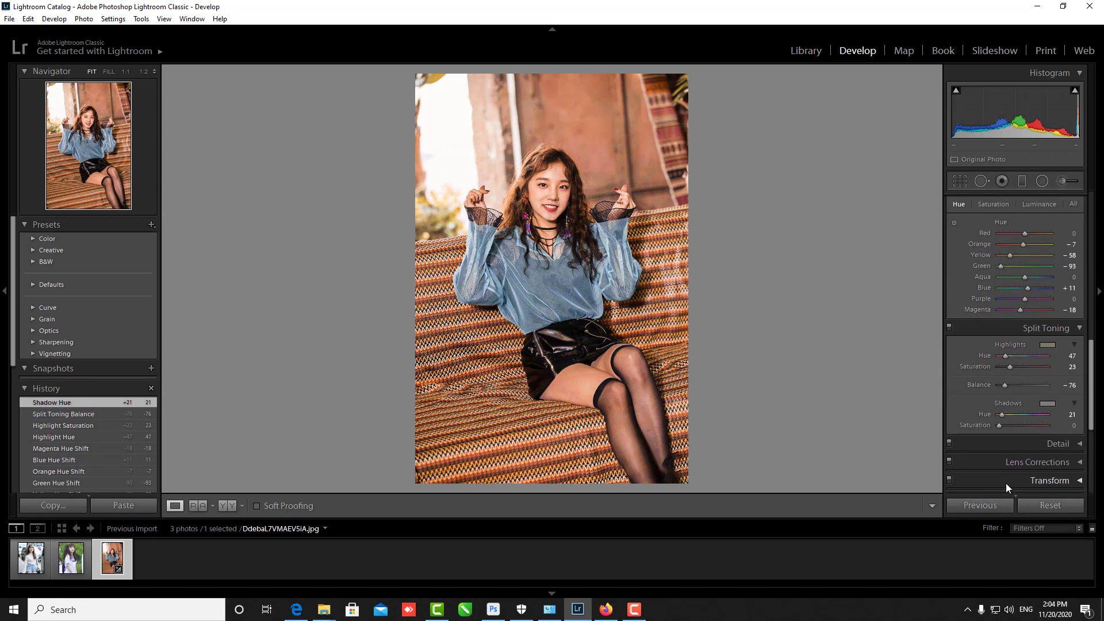
mouse_move(1000, 426)
mouse_down()
mouse_move(1026, 423)
mouse_move(1010, 426)
mouse_up()
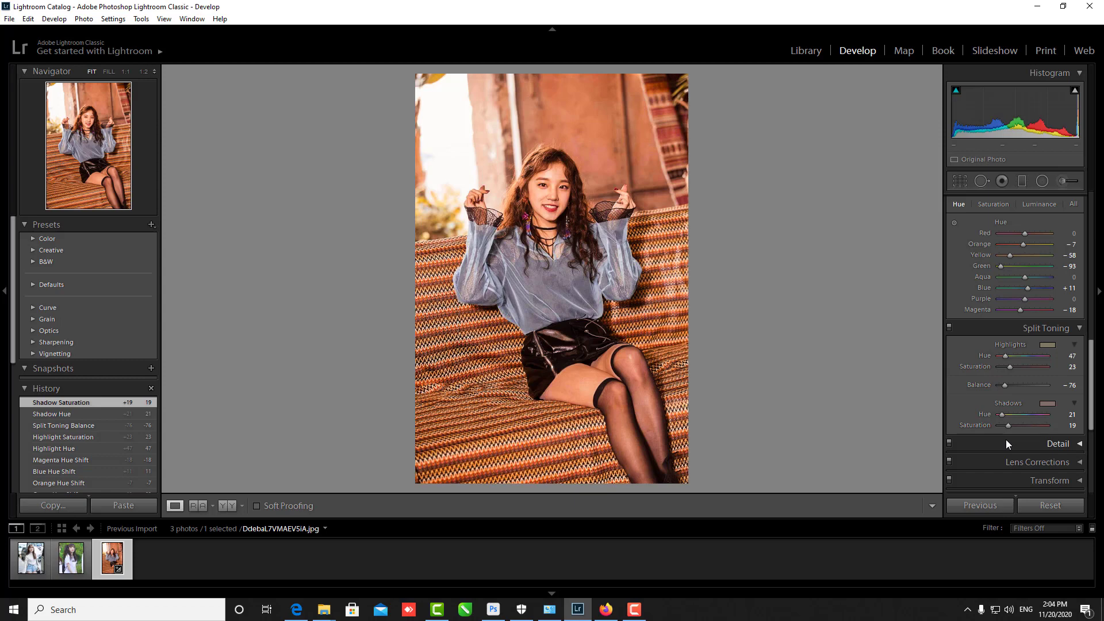
Compare before/after, then set HSL luminance Yellow −29 and Green +9
key(backslash)
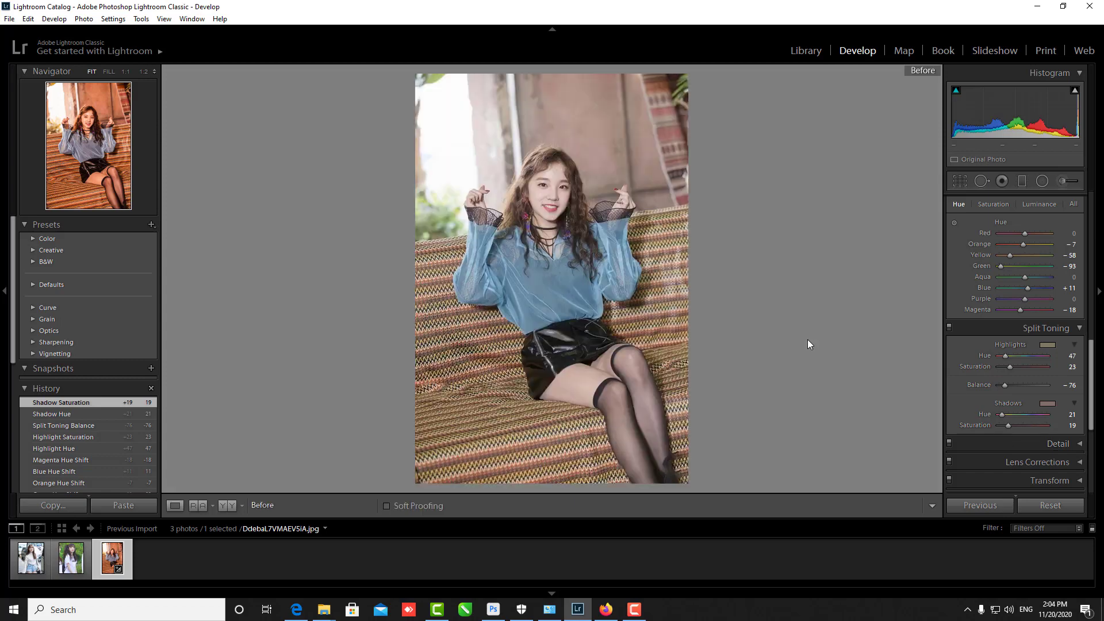
key(backslash)
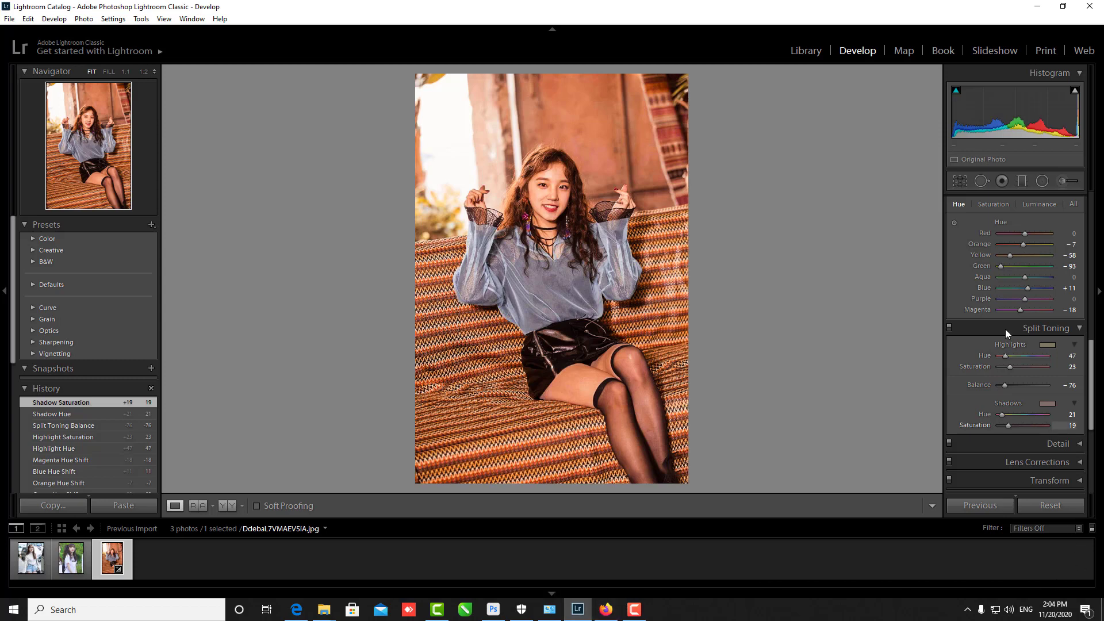
click(1039, 205)
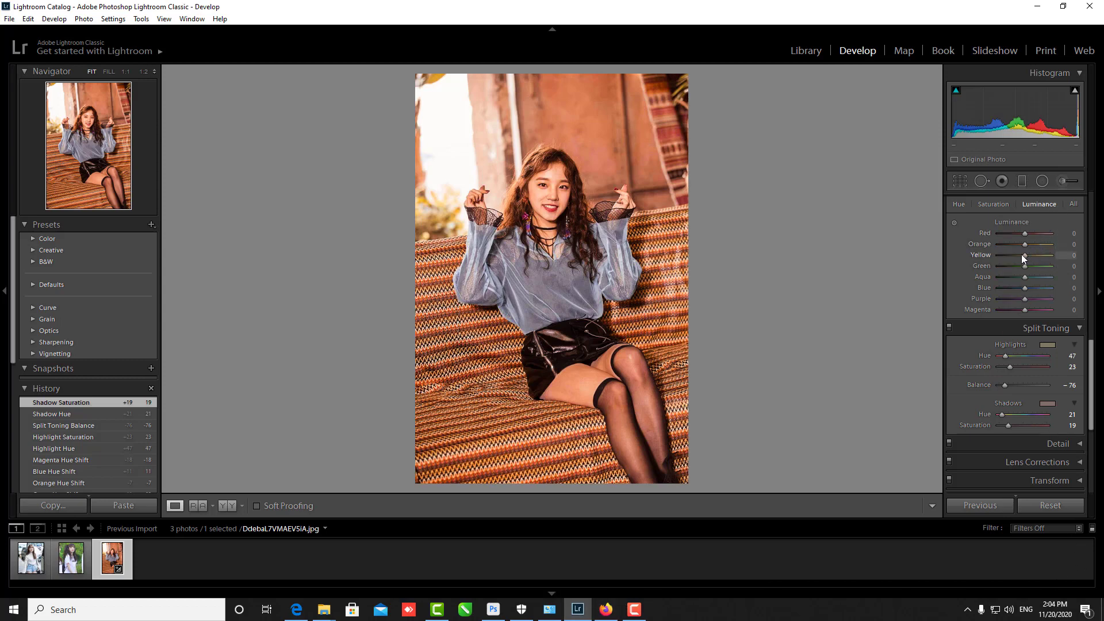
drag(1024, 256, 1027, 265)
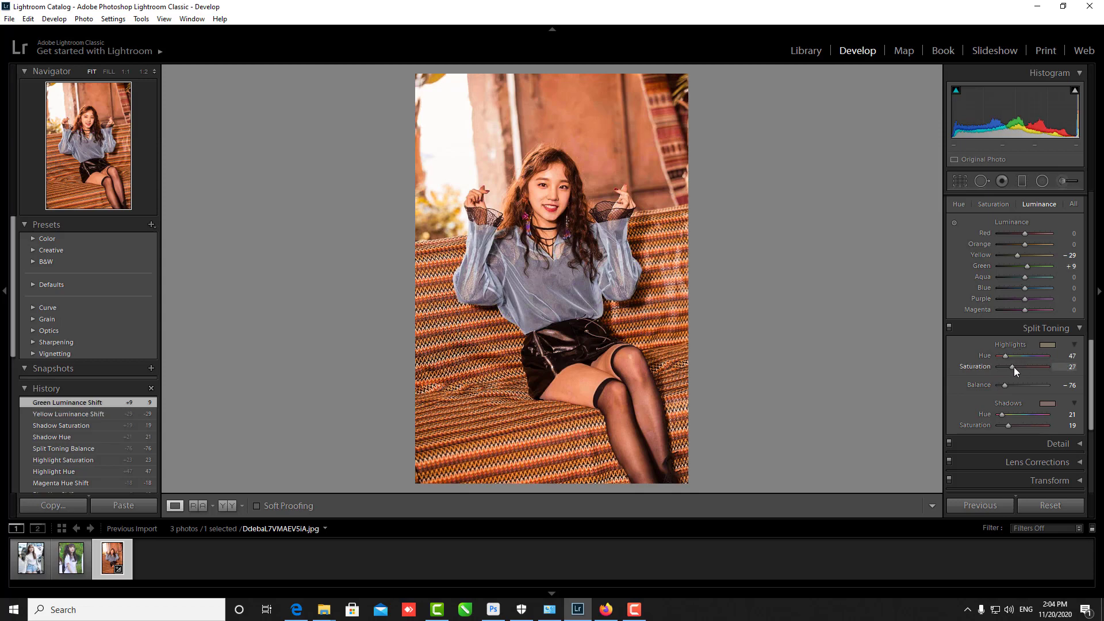
drag(1017, 365, 1015, 364)
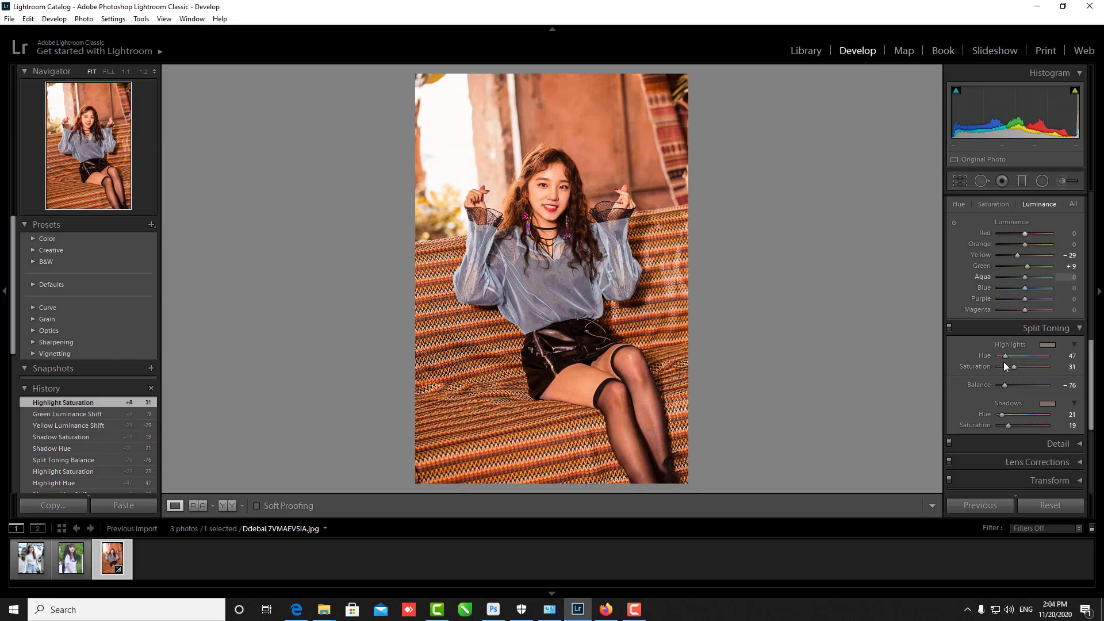
scroll(1006, 374, down, 2)
scroll(1010, 380, down, 4)
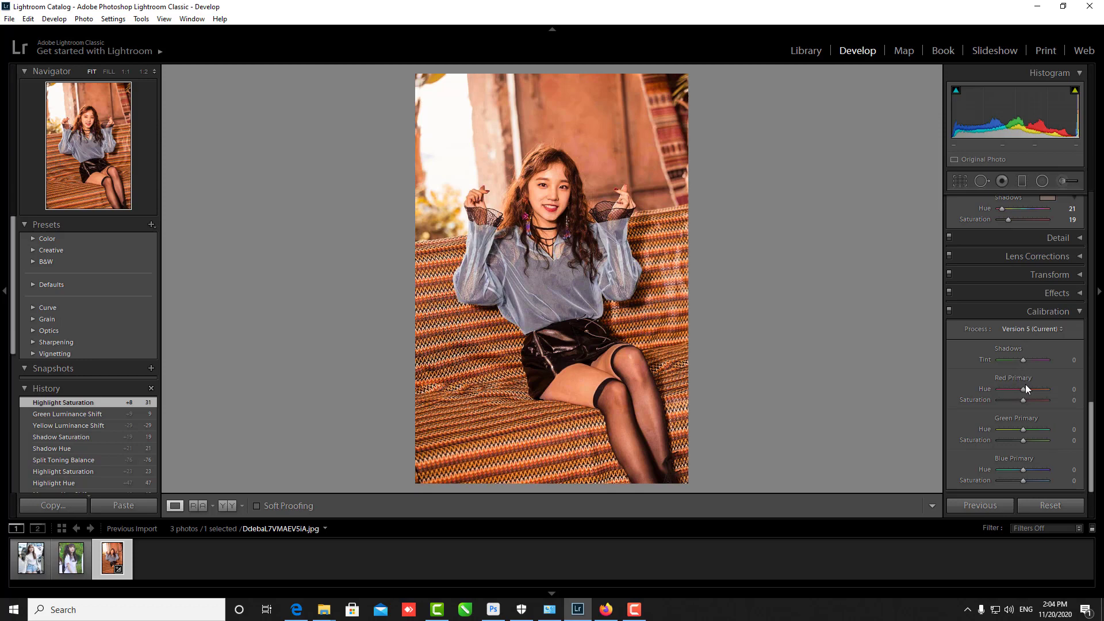
Set Calibration Red saturation −45, Green hue −100 and saturation +33, Blue saturation −24
drag(1027, 359, 1023, 359)
mouse_move(1021, 399)
mouse_down()
mouse_move(1009, 402)
mouse_move(1034, 426)
mouse_move(997, 426)
mouse_move(1015, 440)
mouse_up()
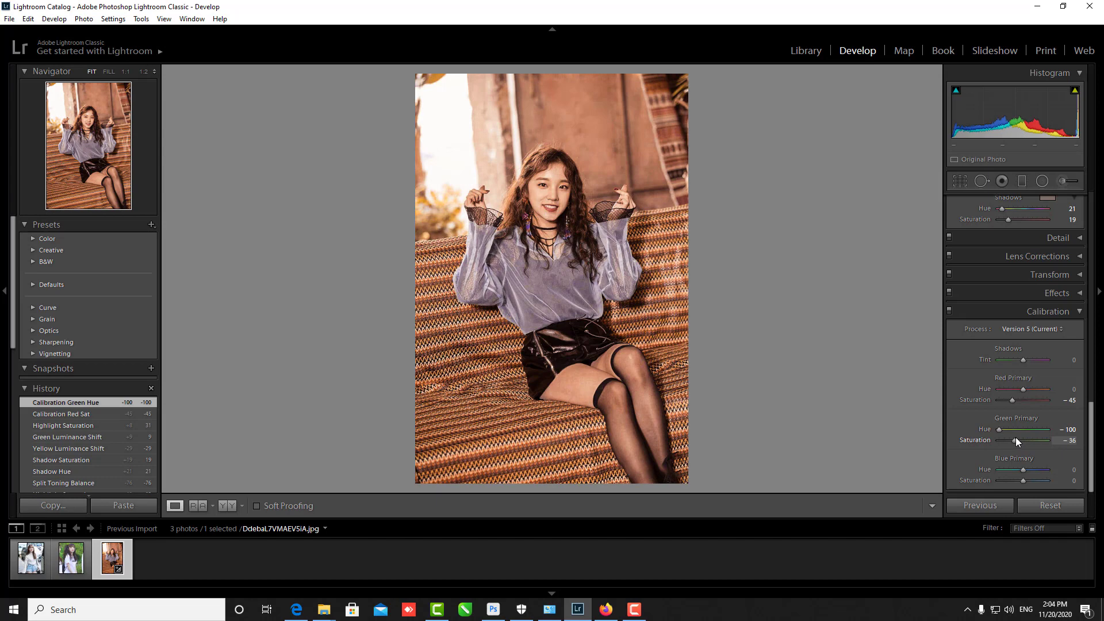
mouse_move(1019, 443)
mouse_down()
mouse_move(1034, 440)
mouse_move(1017, 480)
mouse_up()
click(1024, 439)
double_click(1021, 465)
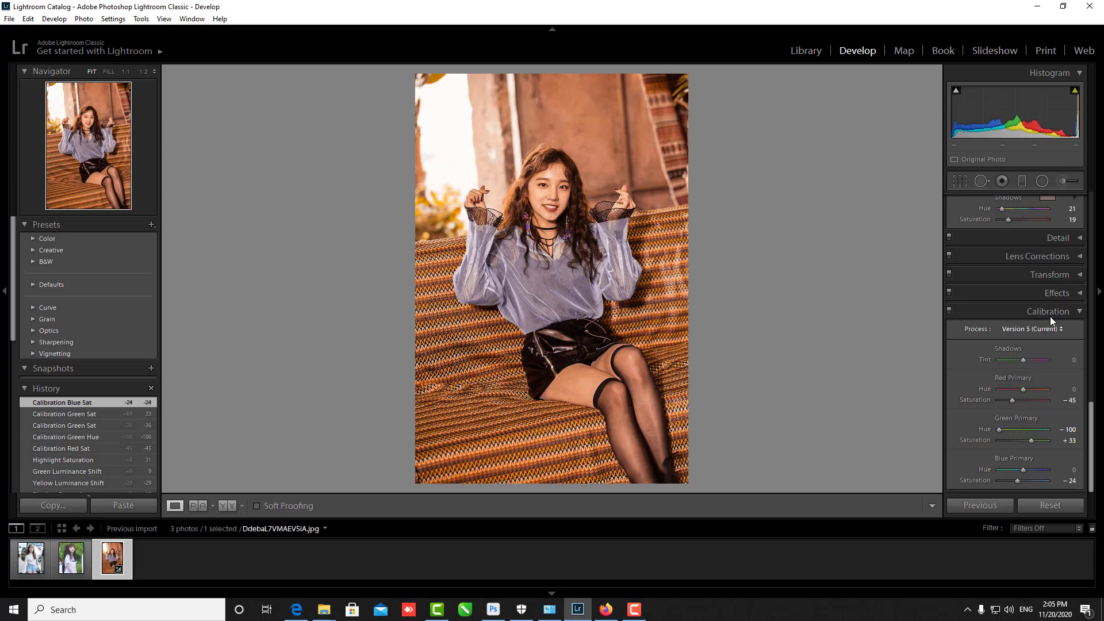
Add a post-crop vignette: Amount −36, Midpoint 43, Roundness −2, Feather 90, Highlights 25
click(1077, 294)
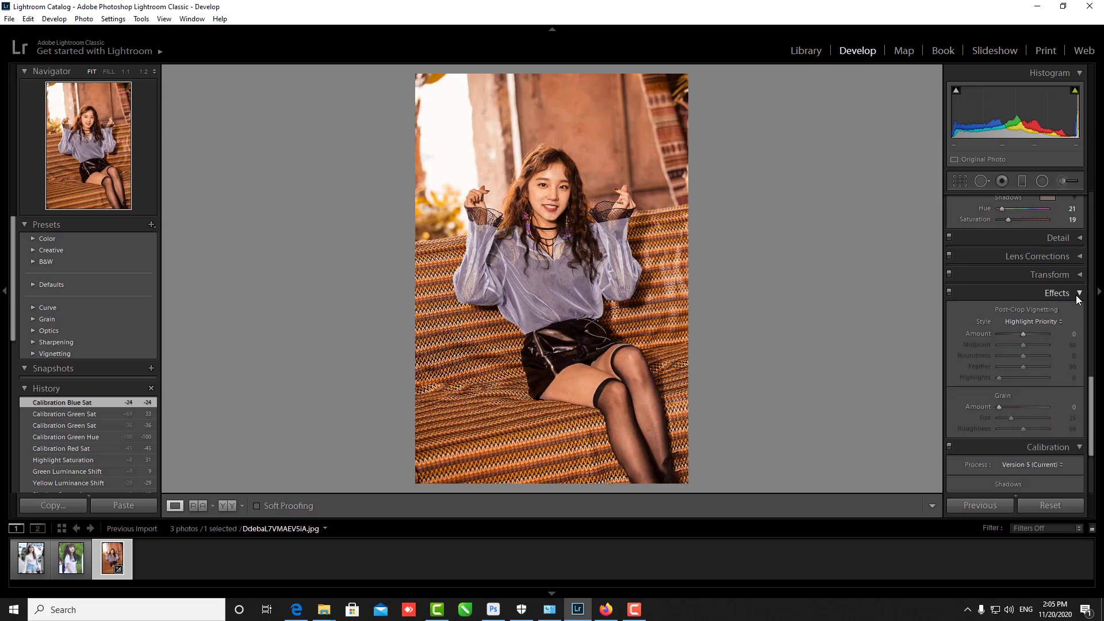
mouse_move(1023, 333)
mouse_down()
mouse_move(1012, 333)
mouse_move(1047, 363)
mouse_move(1026, 377)
mouse_move(996, 373)
mouse_move(1017, 344)
mouse_up()
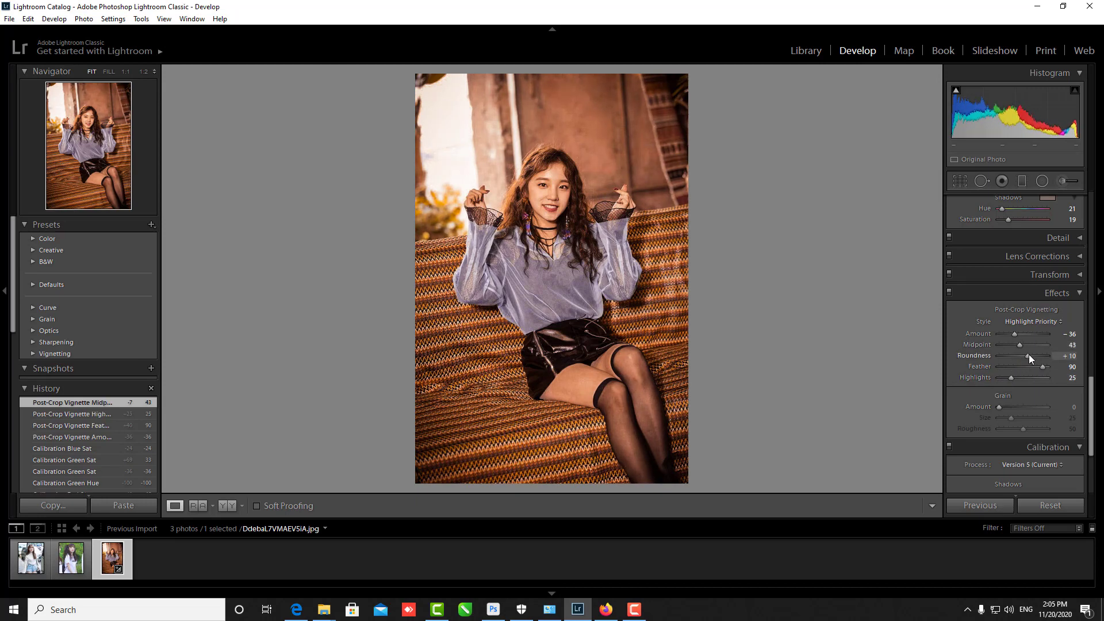
drag(1029, 355, 1023, 354)
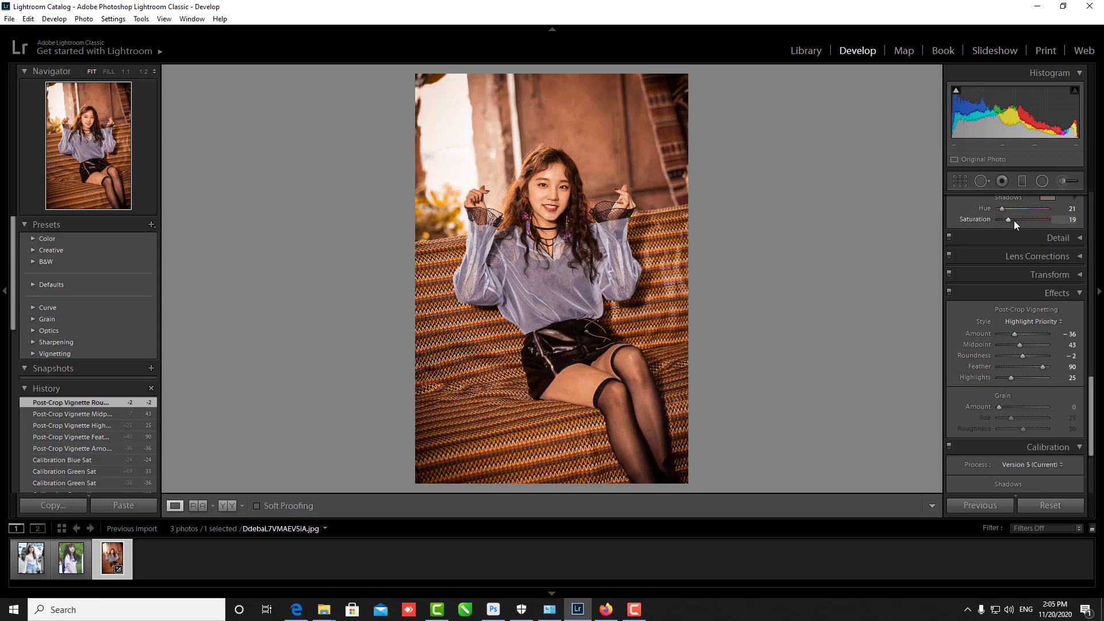
scroll(1013, 220, up, 3)
scroll(1014, 223, up, 2)
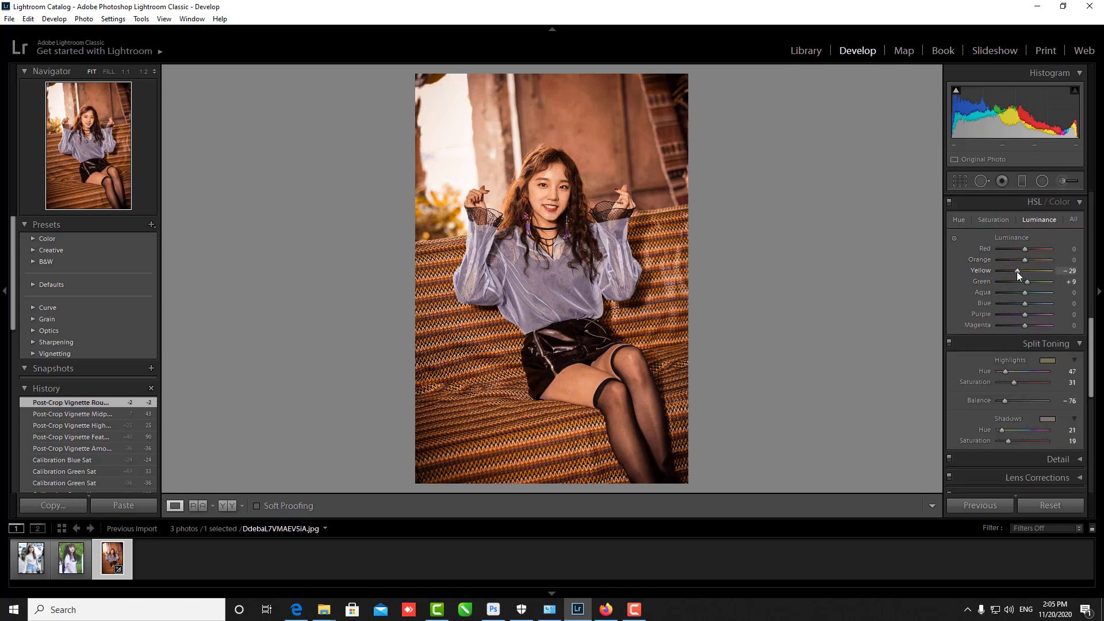
Brighten the HSL Yellow luminance to +47
mouse_move(1016, 271)
mouse_down()
mouse_move(1005, 268)
mouse_move(1037, 250)
mouse_move(1027, 267)
mouse_up()
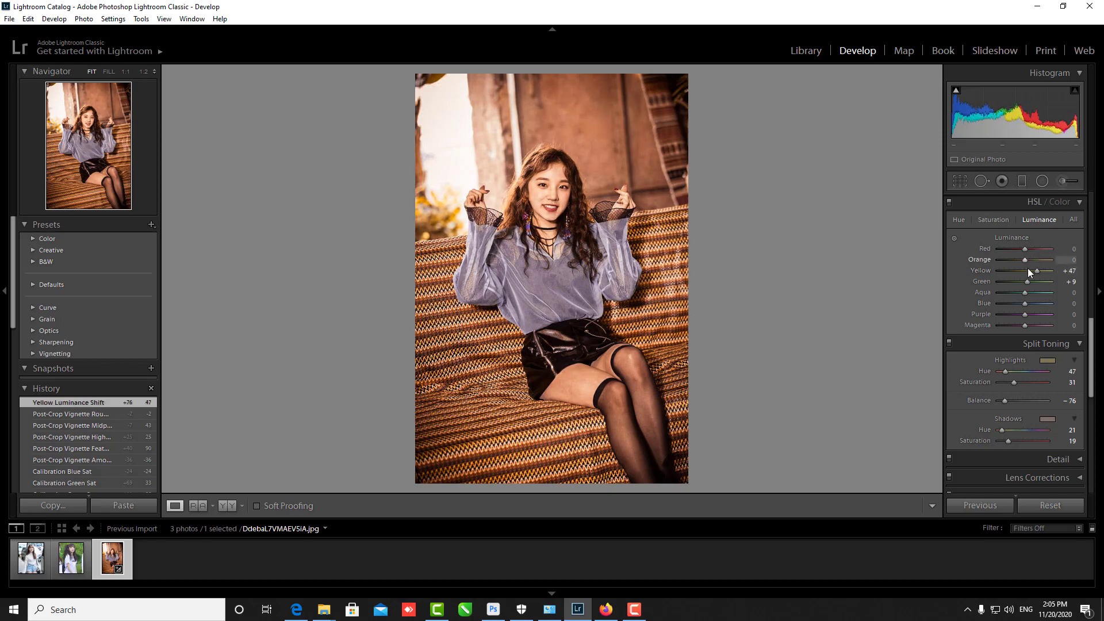
scroll(1035, 339, up, 3)
scroll(1025, 320, up, 3)
scroll(1024, 316, up, 3)
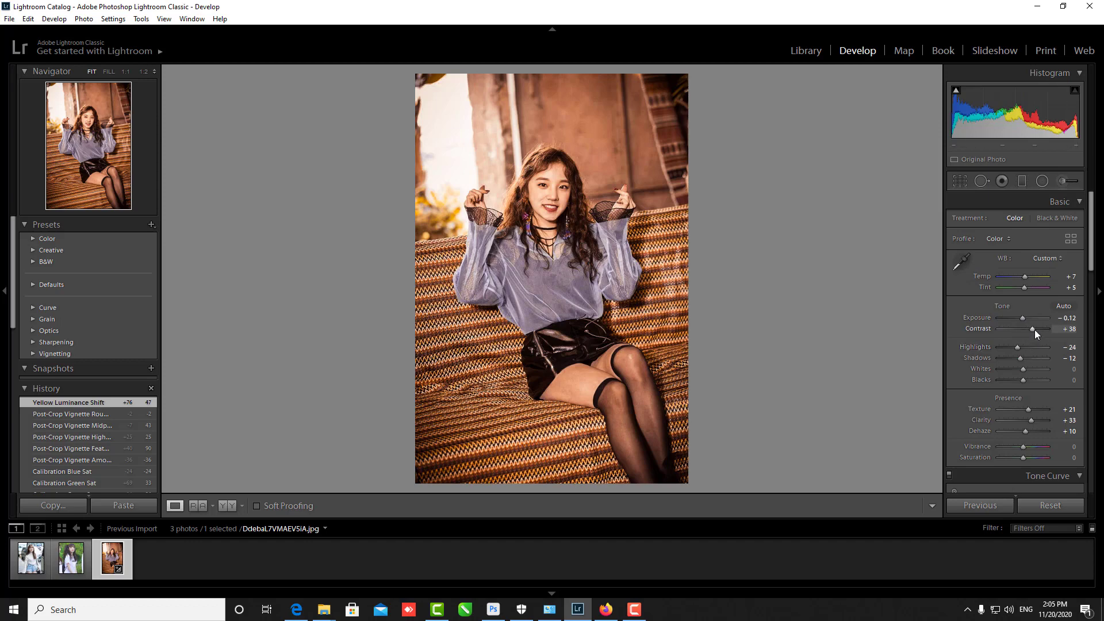
Set Basic Contrast +55, Temp +2, Tint −7, Highlights −43, Blacks −79, Whites +48, Texture +31
drag(1040, 325, 1025, 315)
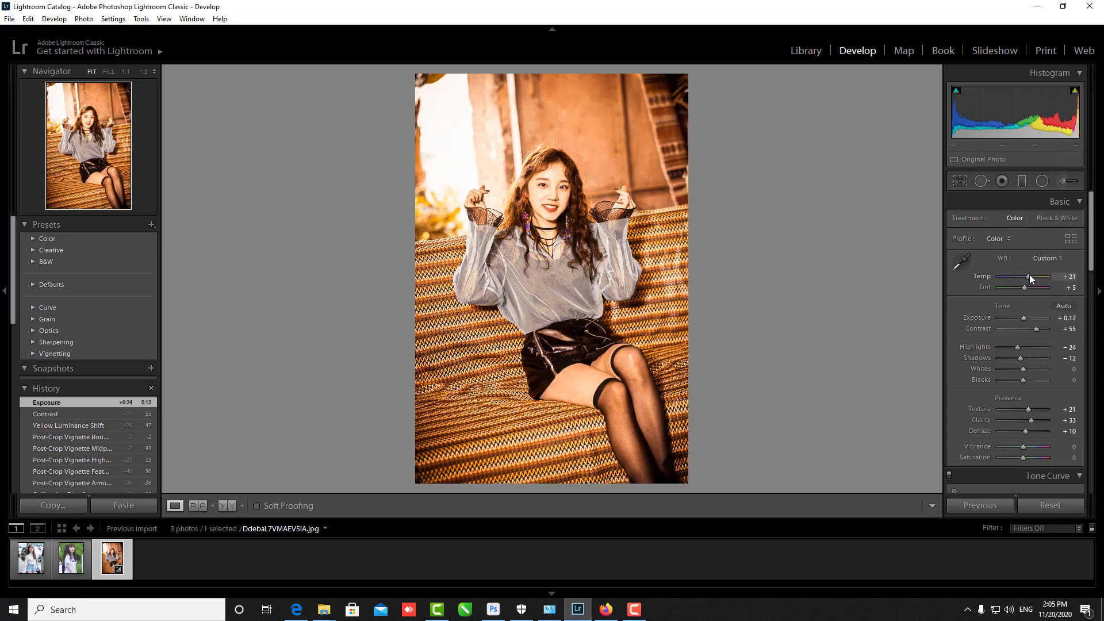
drag(1029, 275, 1022, 285)
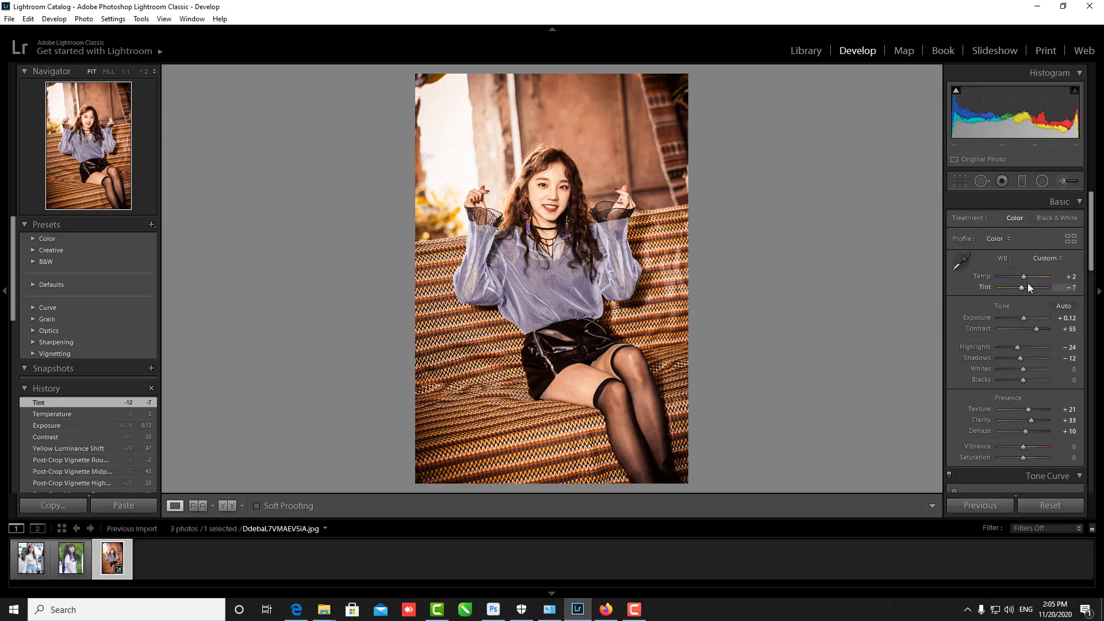
drag(1023, 277, 1026, 274)
drag(1022, 378, 1002, 374)
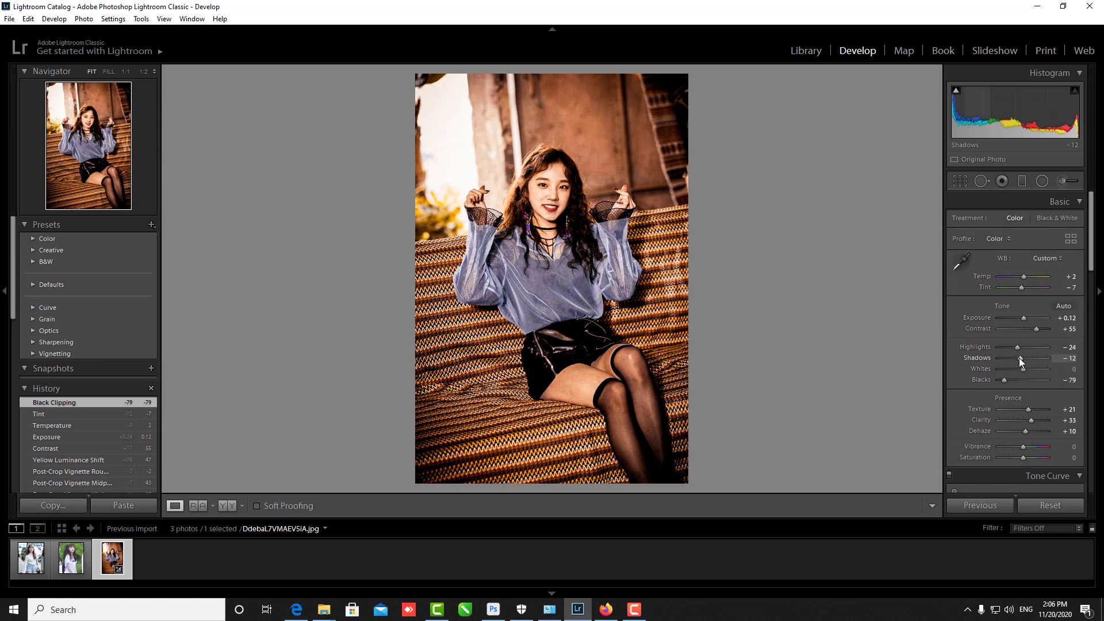
mouse_move(1022, 369)
mouse_down()
mouse_move(1034, 365)
mouse_move(1013, 347)
mouse_up()
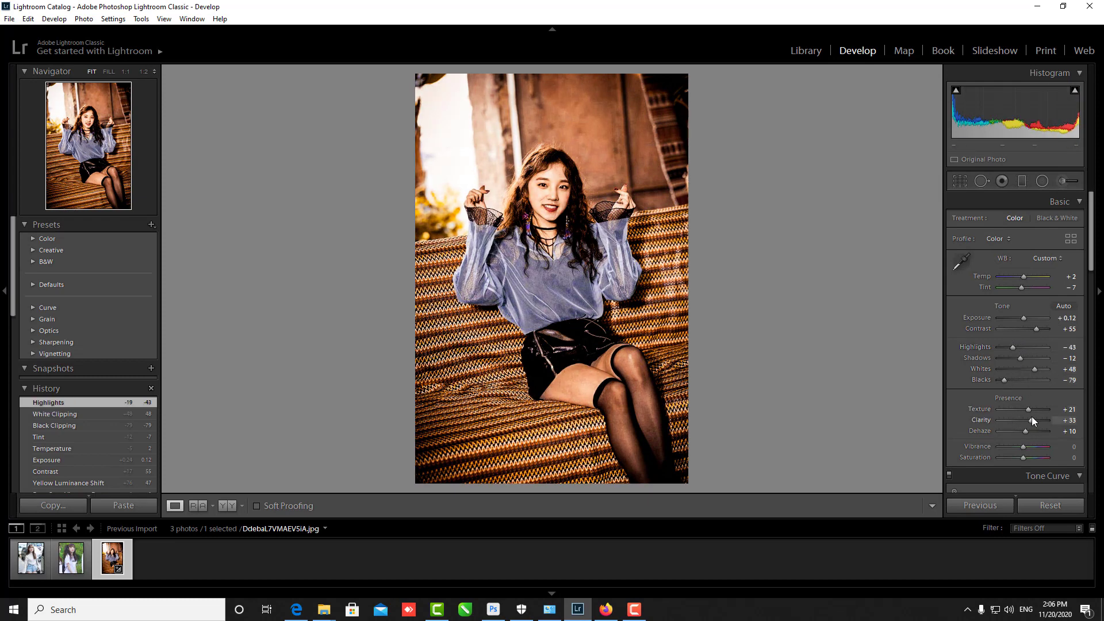
drag(1028, 409, 1031, 408)
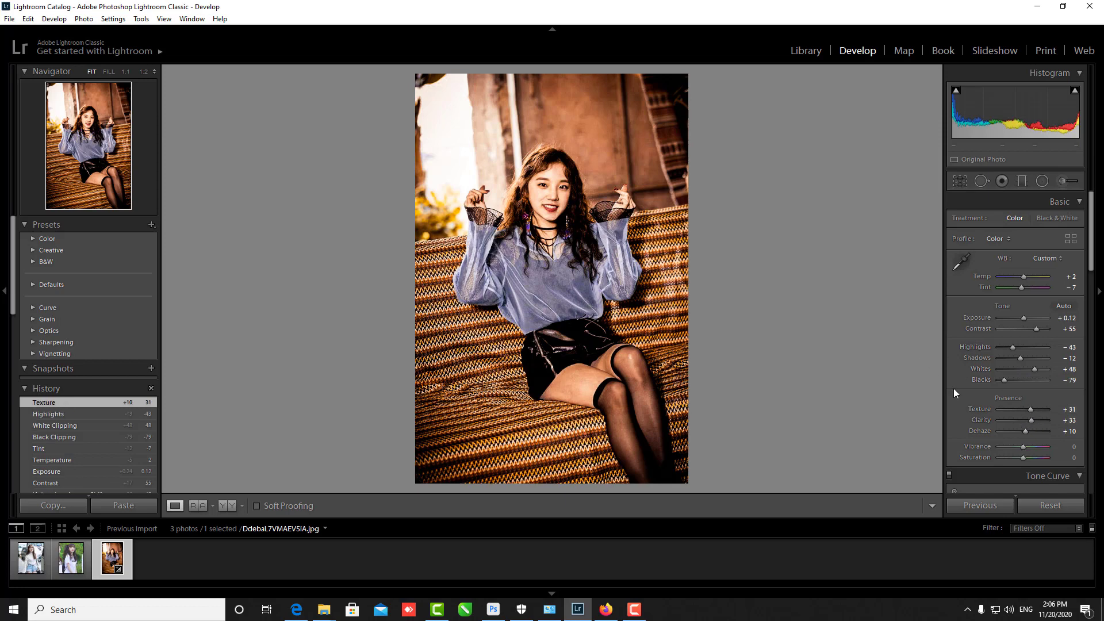
scroll(1012, 430, down, 5)
scroll(1007, 389, up, 2)
Set Vibrance +12 and Saturation −12, and shape a gentle S tone curve
drag(1022, 299, 1019, 309)
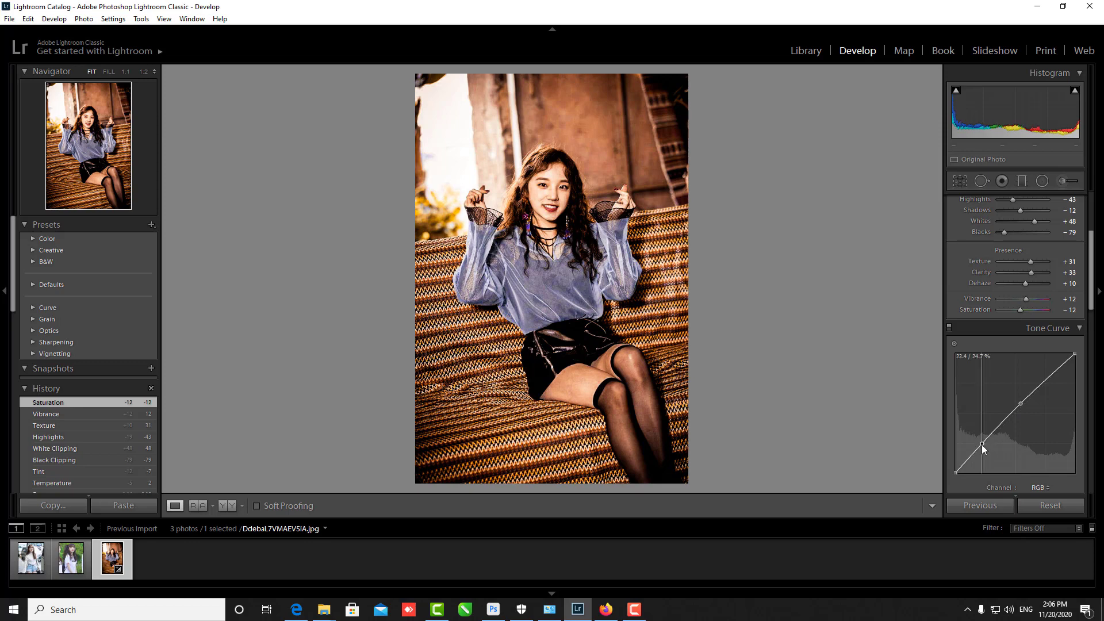
drag(981, 444, 983, 445)
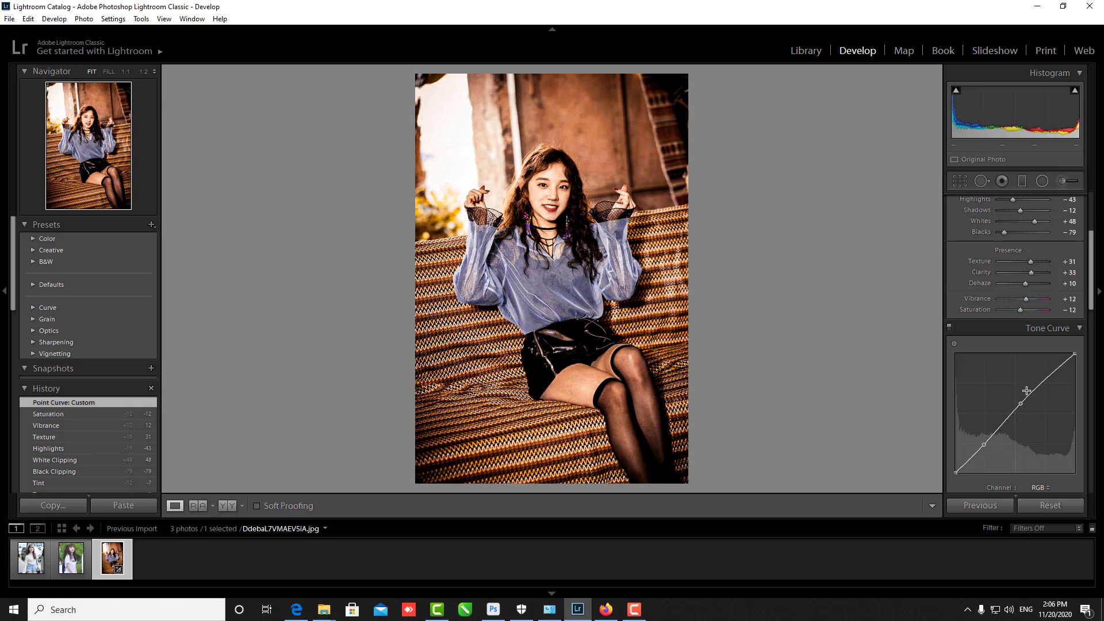
drag(1022, 403, 1022, 401)
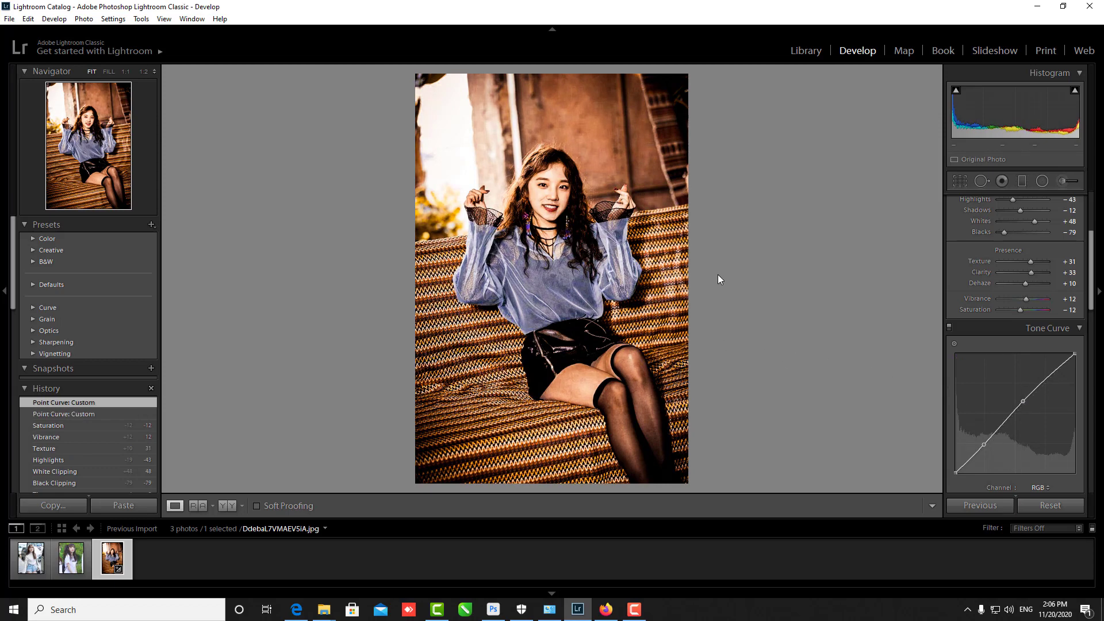
Compare before/after and copy this portrait's develop settings
key(backslash)
key(backslash)
key(backslash)
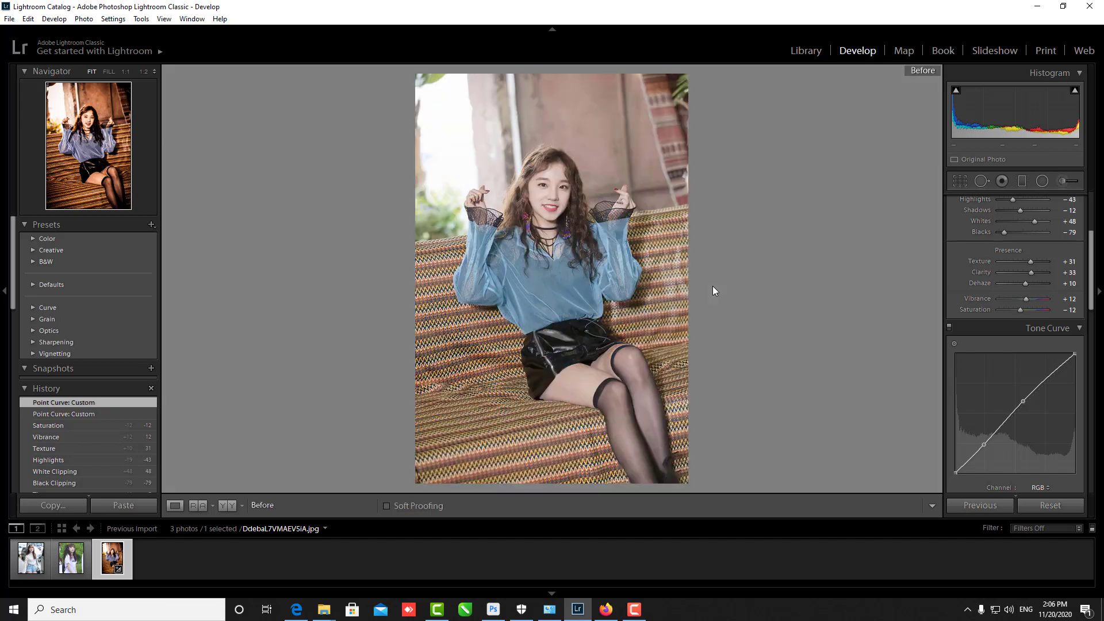
key(backslash)
key(backslash)
key(backslash)
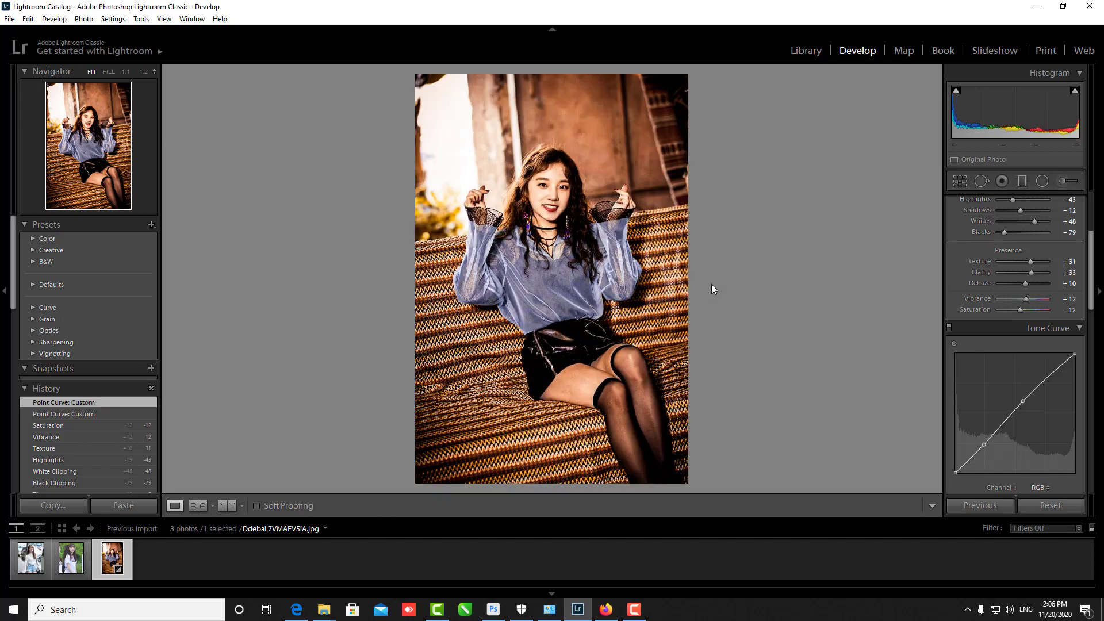
click(65, 506)
click(699, 427)
Paste the copied develop settings onto the second and first portraits
click(65, 552)
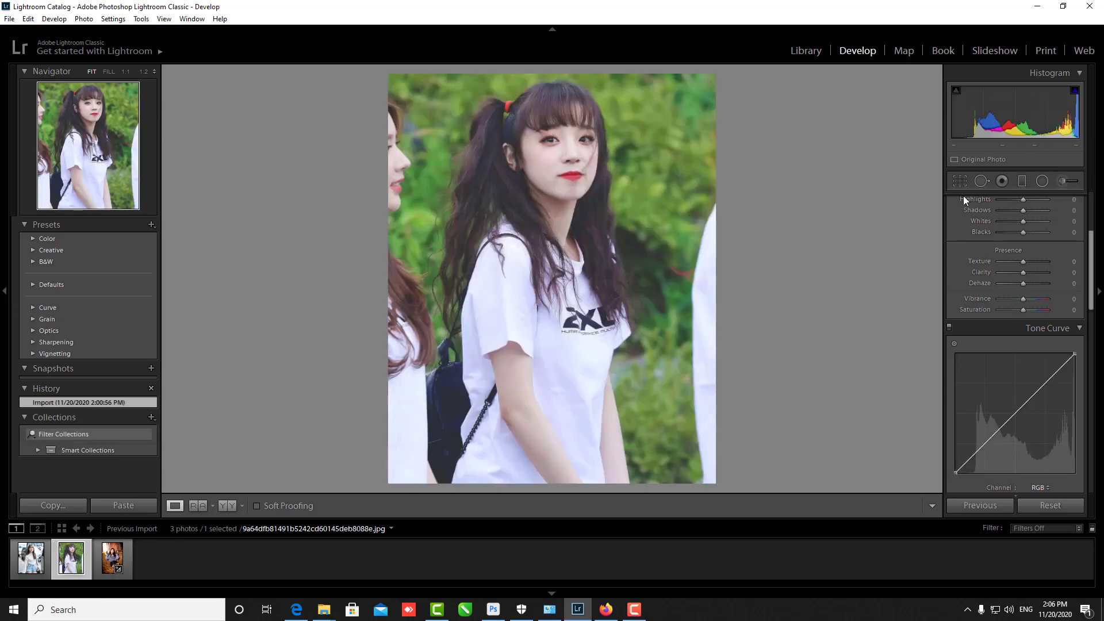
click(134, 503)
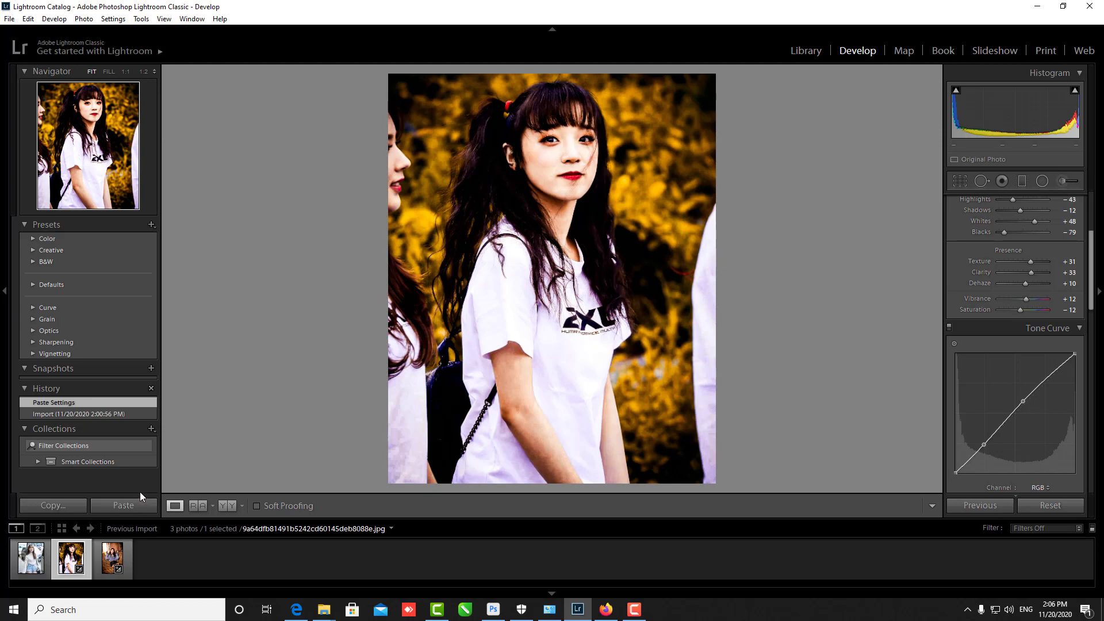
click(36, 556)
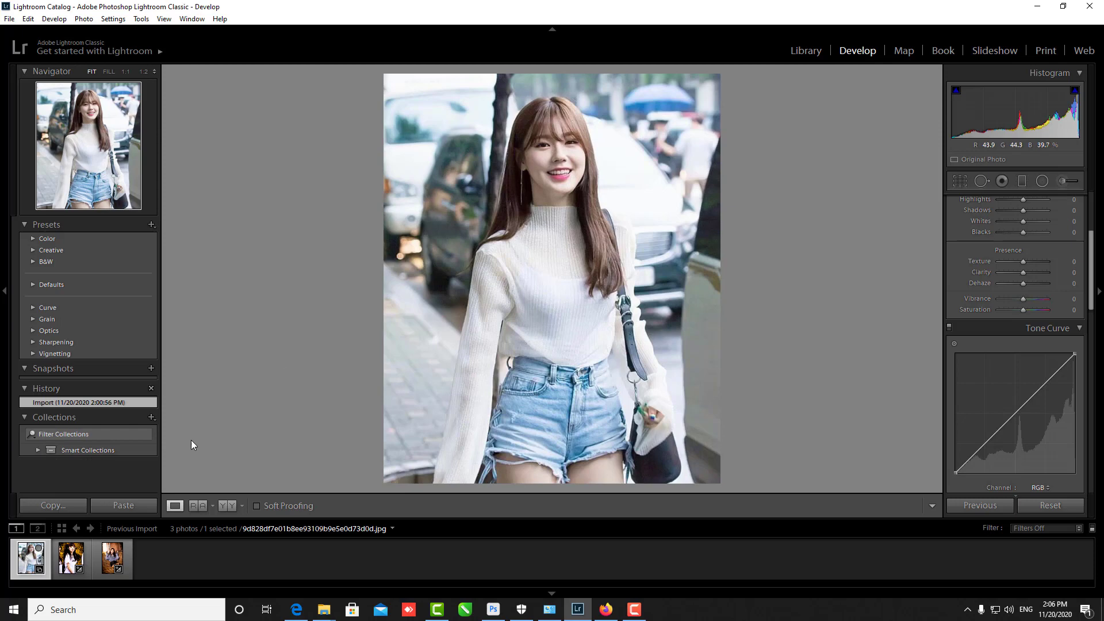
click(133, 505)
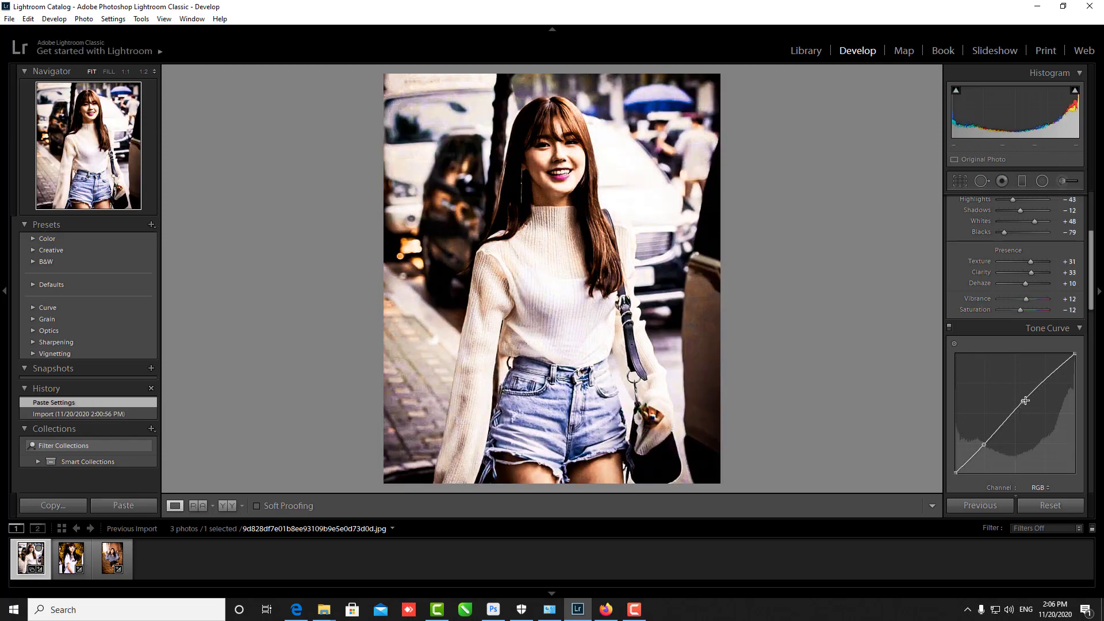
Lift the street portrait's midtone curve point slightly, set Shadows to +21, then open the foliage portrait
drag(1023, 401, 1030, 397)
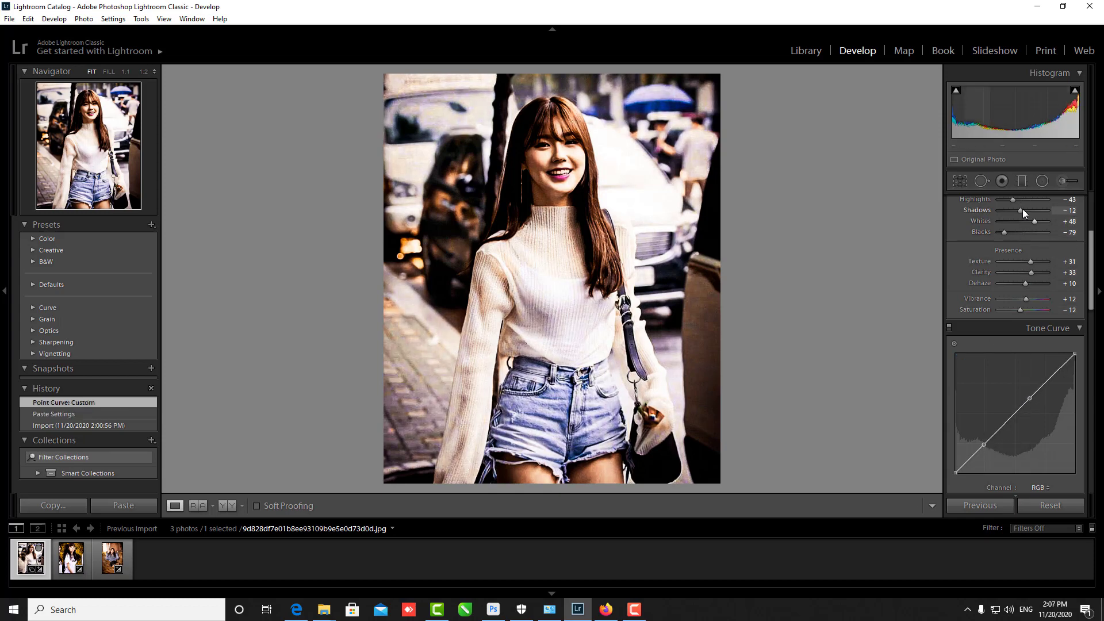
drag(1021, 210, 1009, 231)
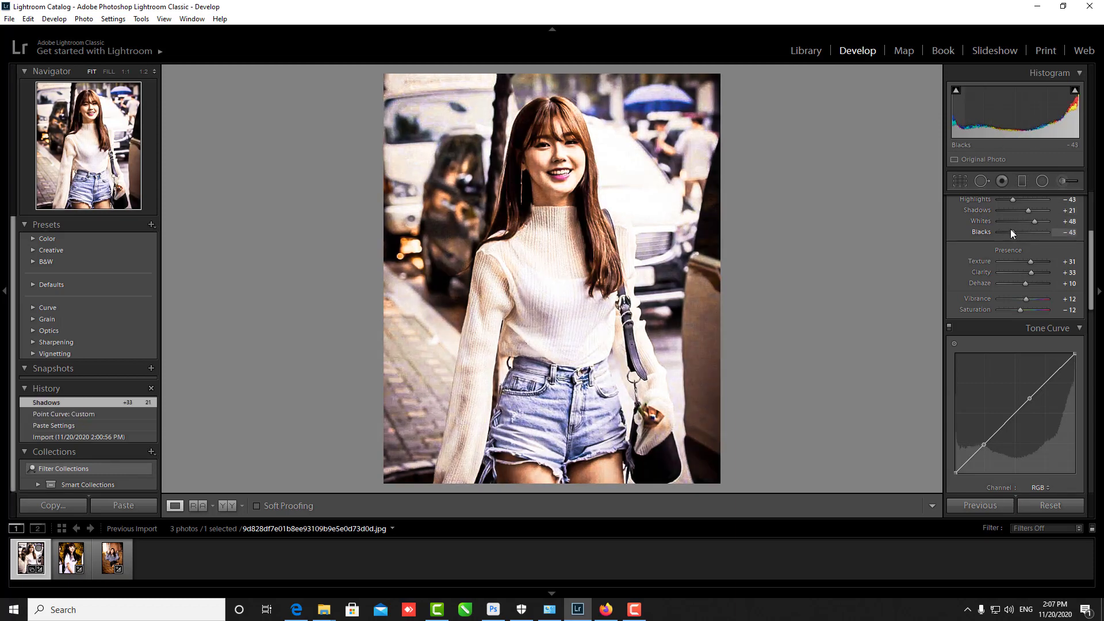
click(71, 557)
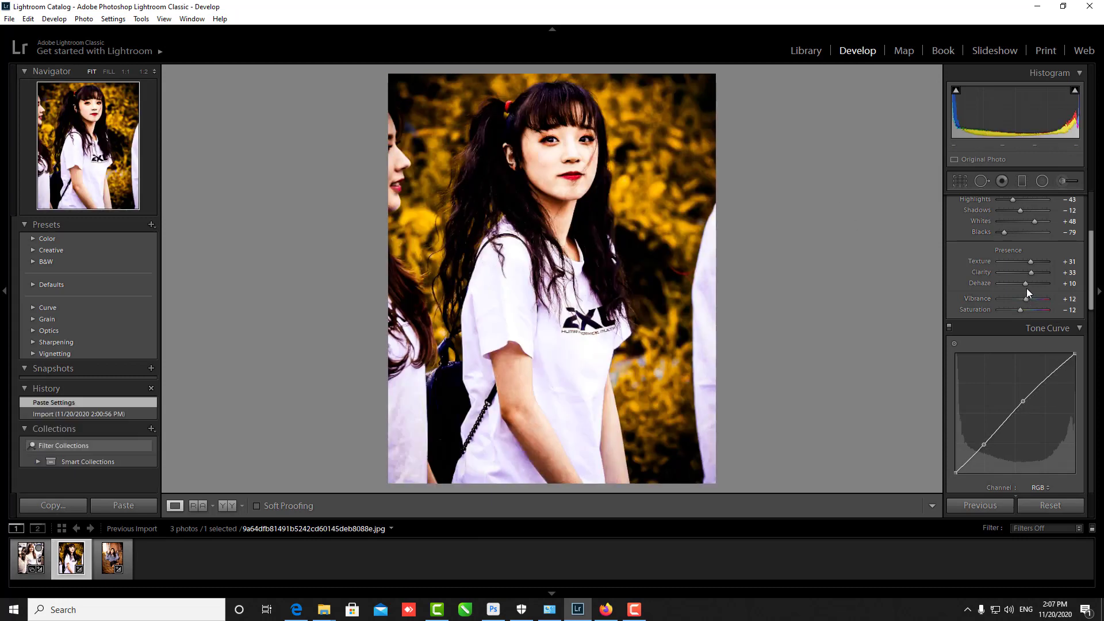
Give the foliage portrait Clarity +5, Dehaze -2, a raised curve shadow point and Blacks -67
drag(1032, 274, 1020, 284)
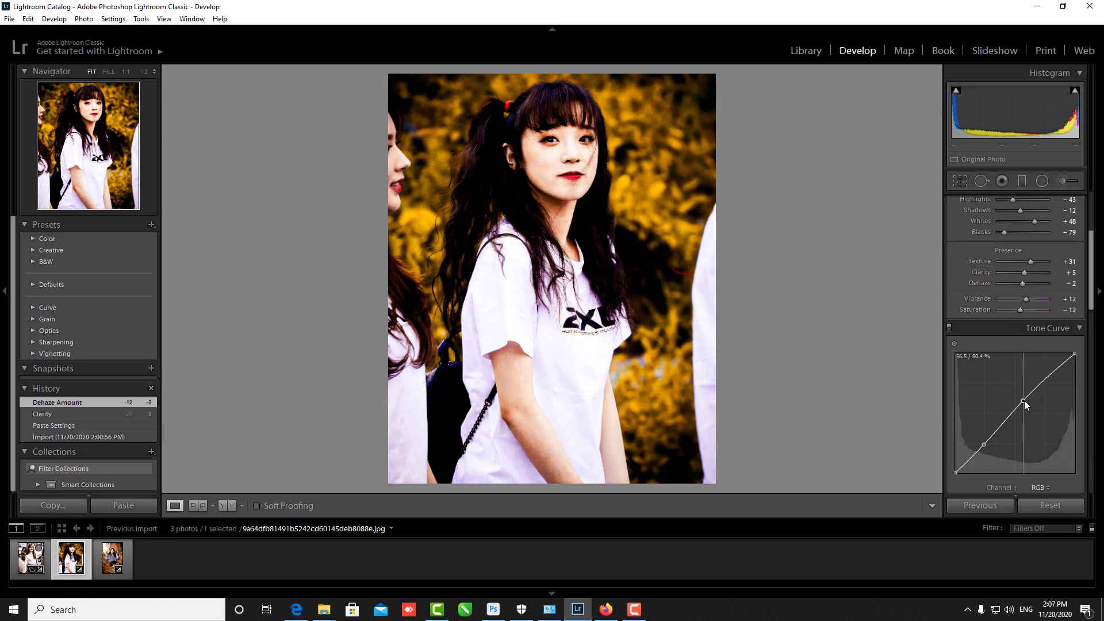
drag(983, 444, 982, 436)
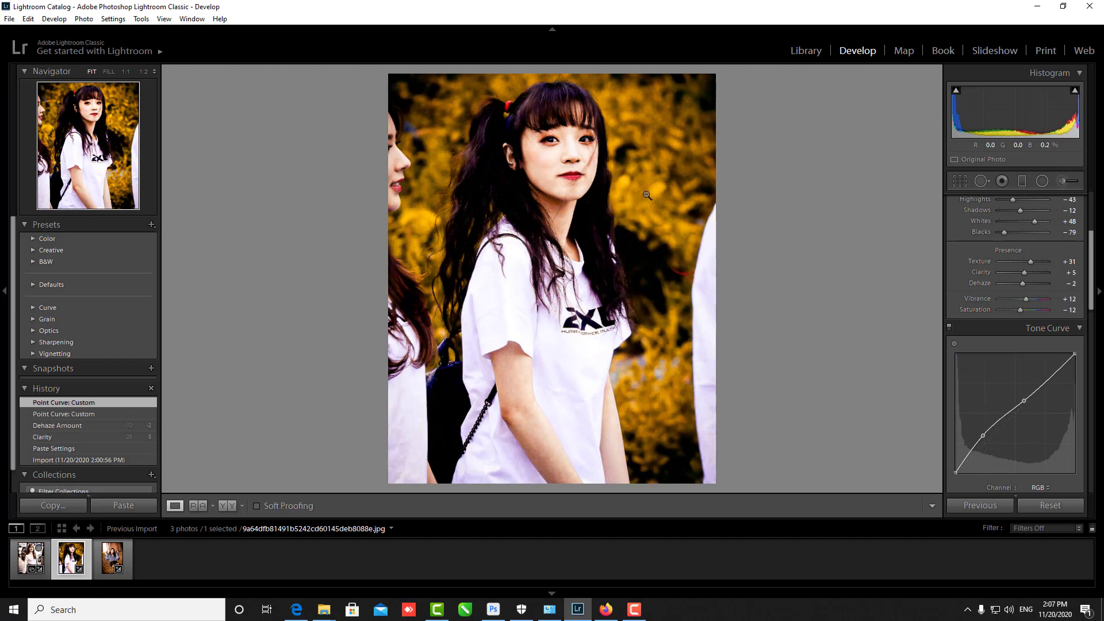
scroll(998, 209, up, 3)
scroll(1019, 225, up, 2)
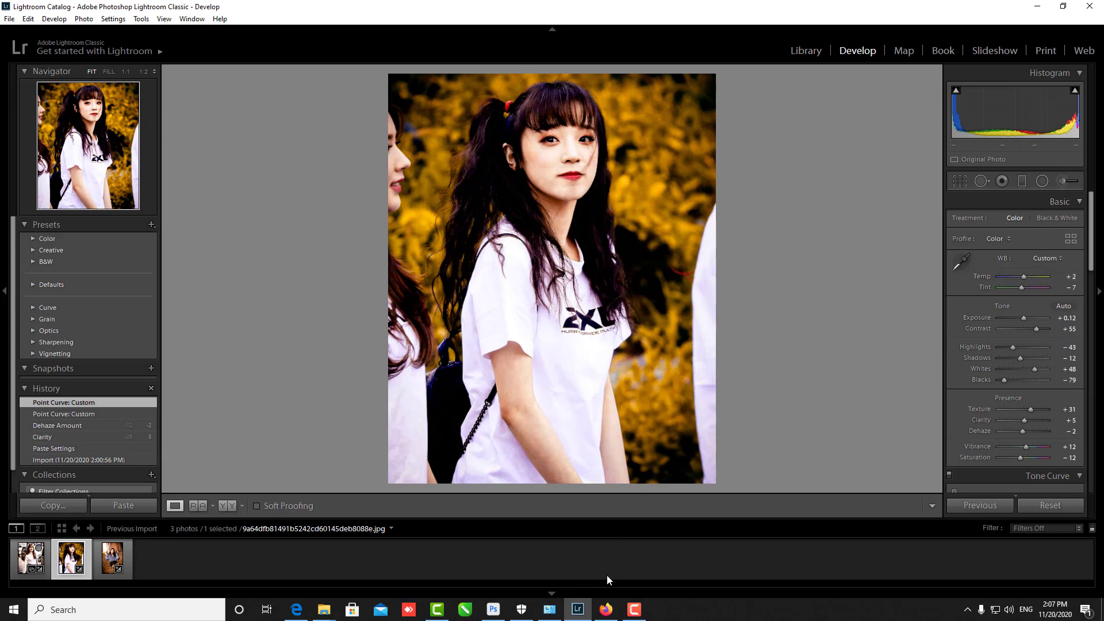
click(634, 610)
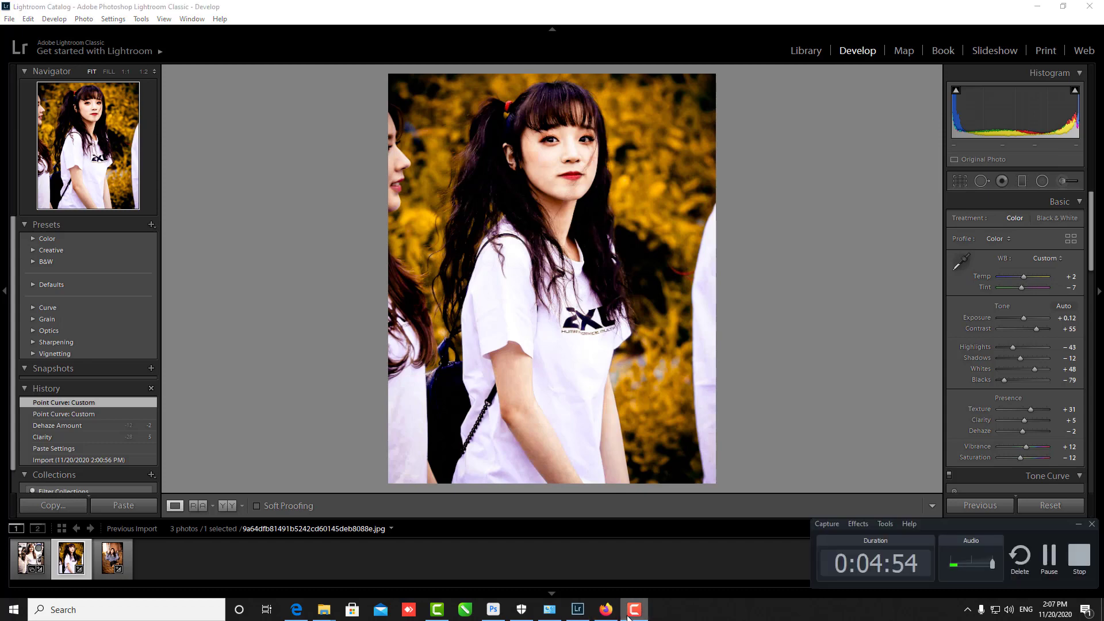
click(820, 273)
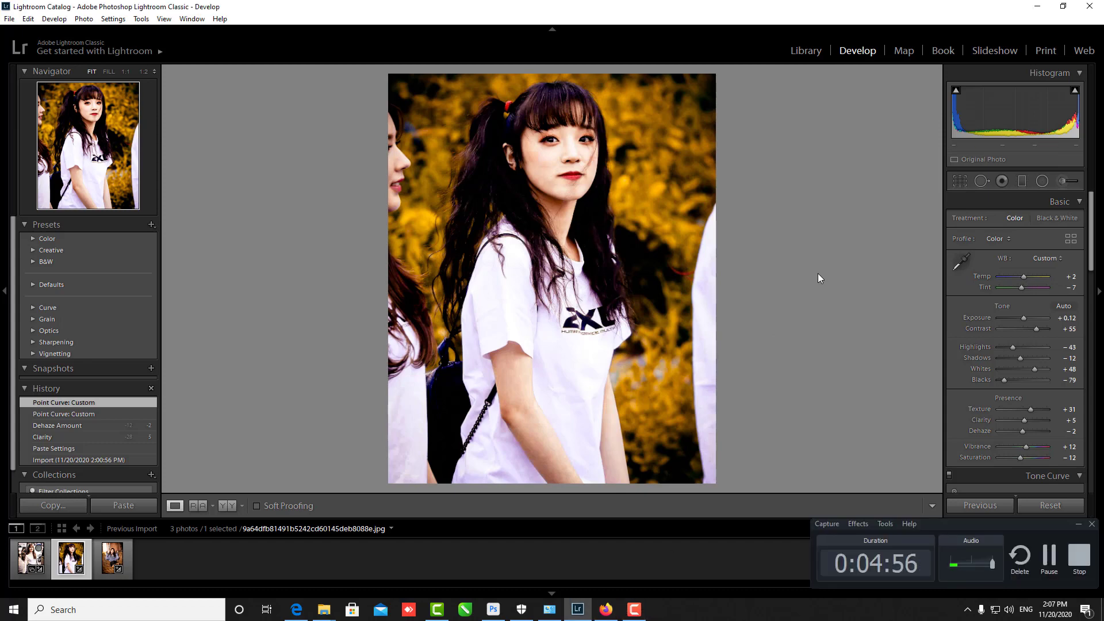
drag(1004, 380, 1009, 381)
Set the vignette to Amount -45, Midpoint 48, Roundness +29, Feather 82, Highlights 13, then check Before
scroll(1012, 437, down, 3)
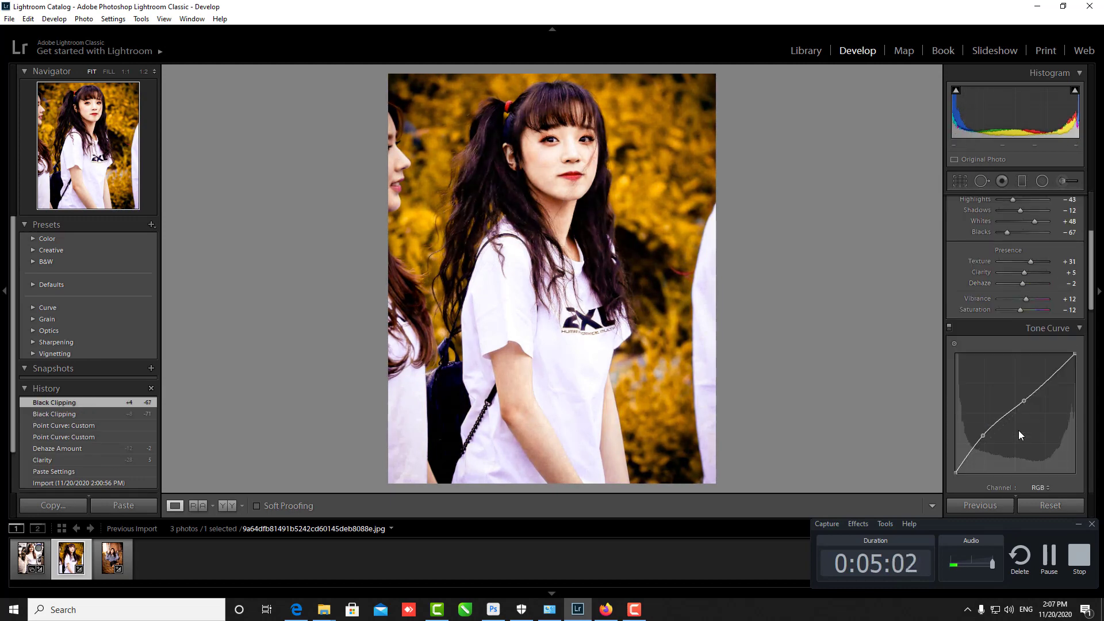
scroll(1012, 425, down, 3)
scroll(998, 419, down, 3)
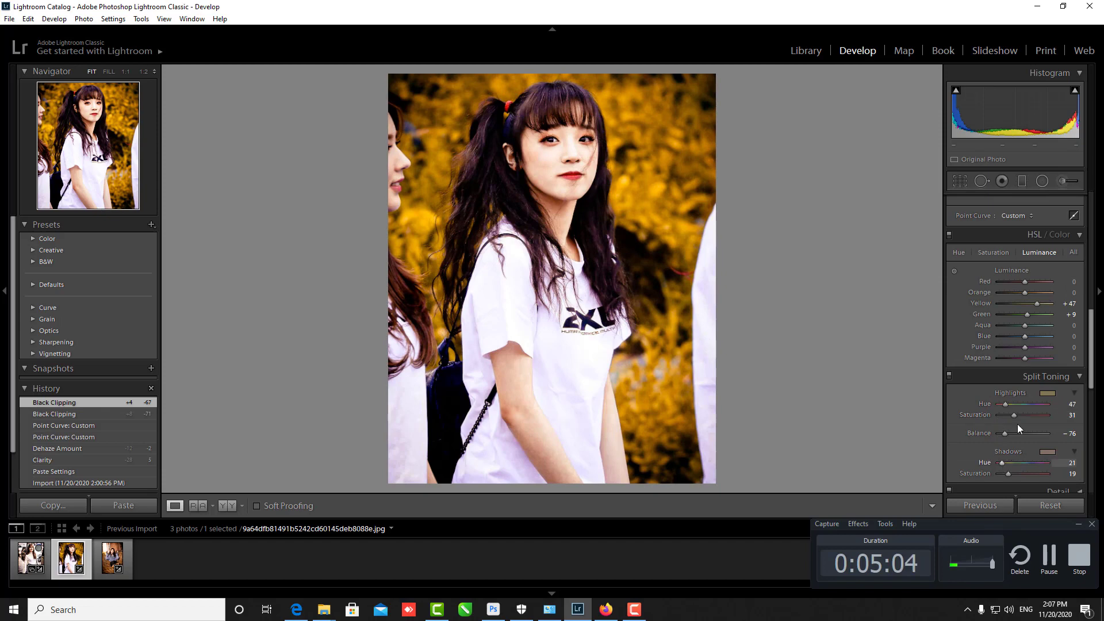
scroll(1016, 423, down, 3)
scroll(1003, 397, up, 3)
scroll(1006, 412, up, 3)
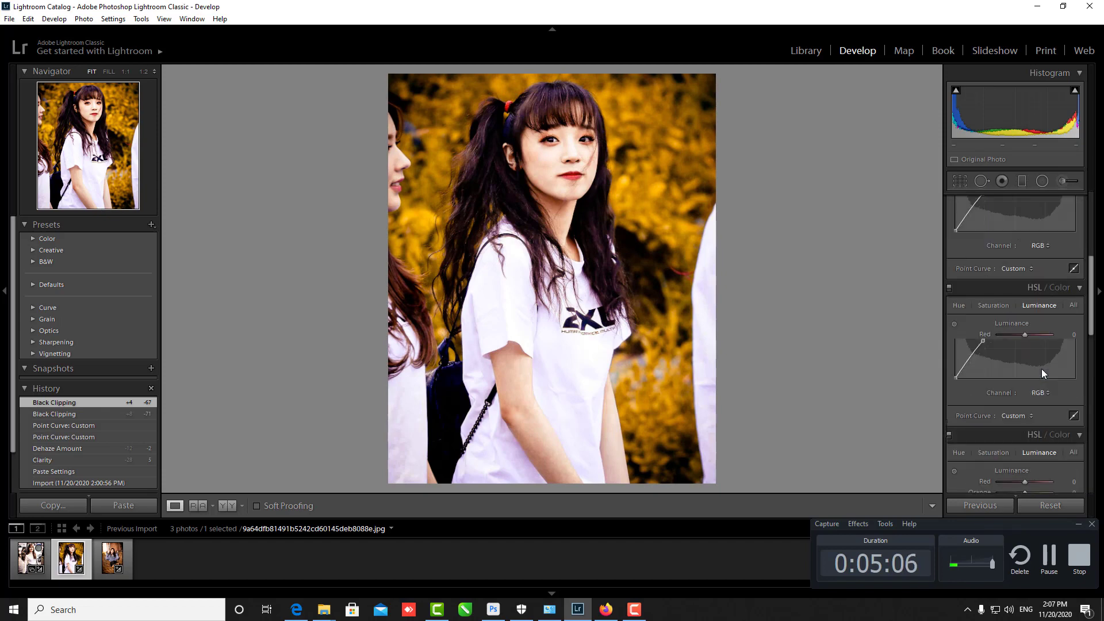
scroll(1040, 368, up, 3)
scroll(1032, 361, up, 2)
scroll(1029, 368, down, 1)
scroll(1021, 379, down, 3)
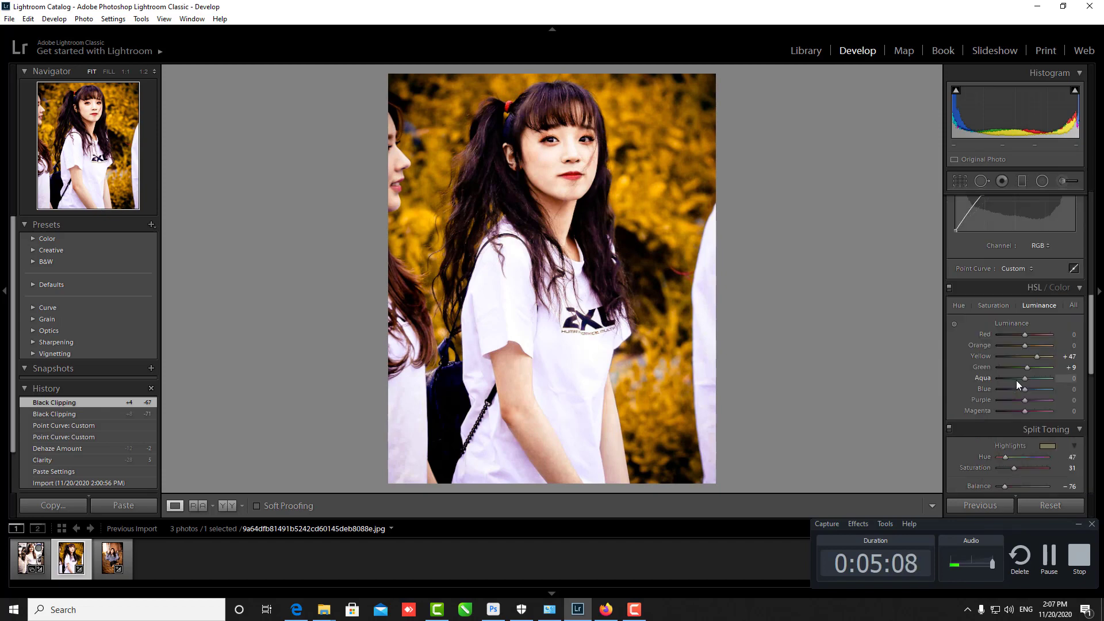
scroll(1008, 347, down, 3)
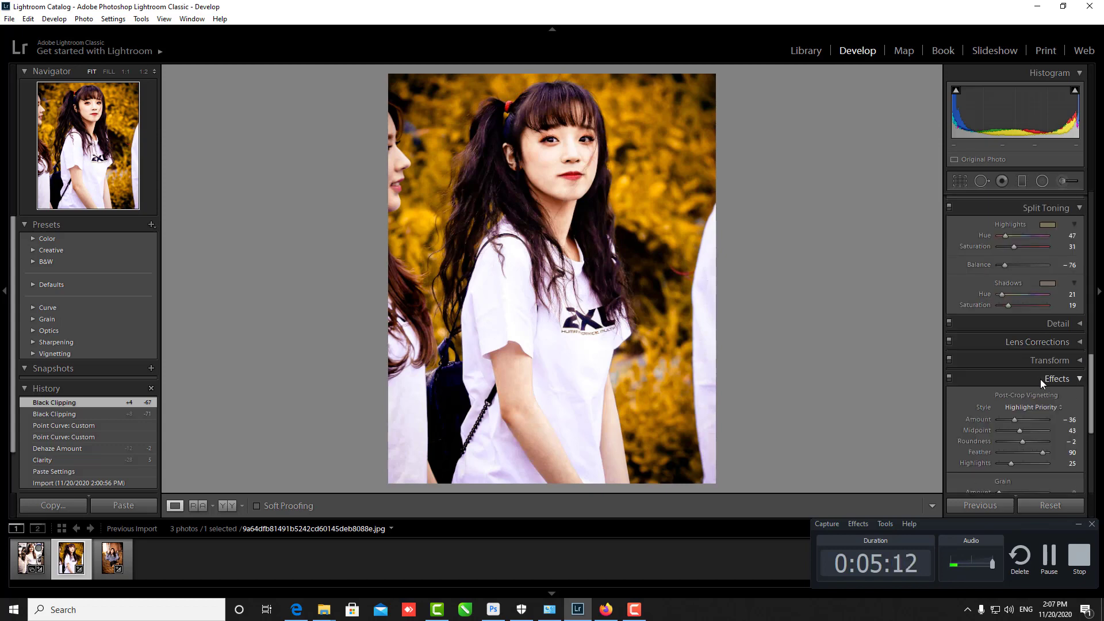
mouse_move(1013, 419)
mouse_down()
mouse_move(1008, 462)
mouse_move(1027, 450)
mouse_move(1022, 428)
mouse_up()
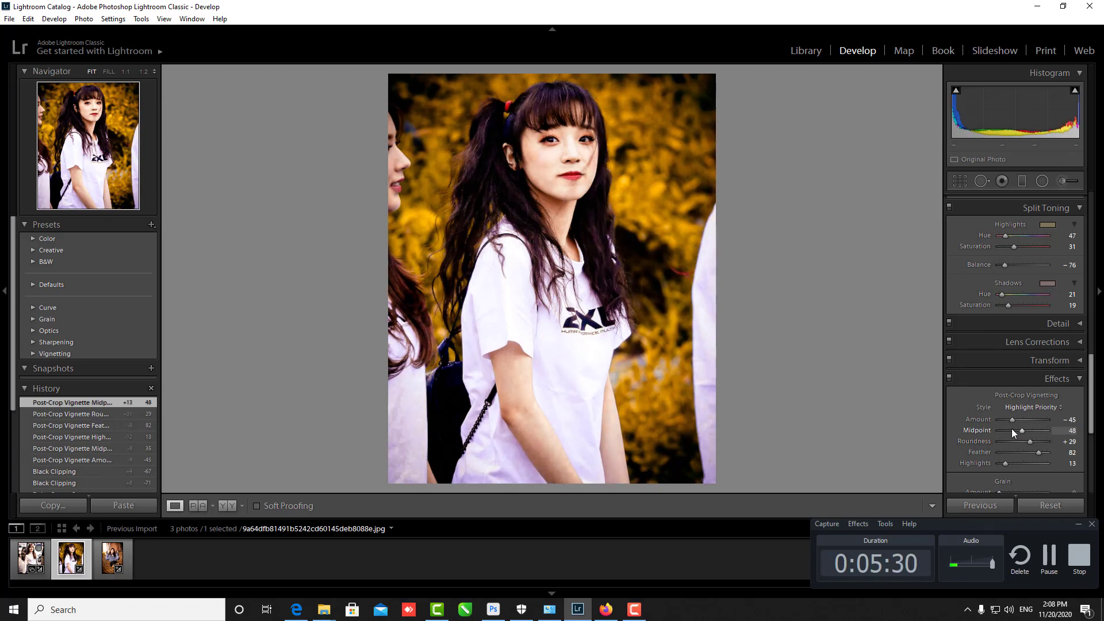
key(backslash)
key(backslash)
key(backslash)
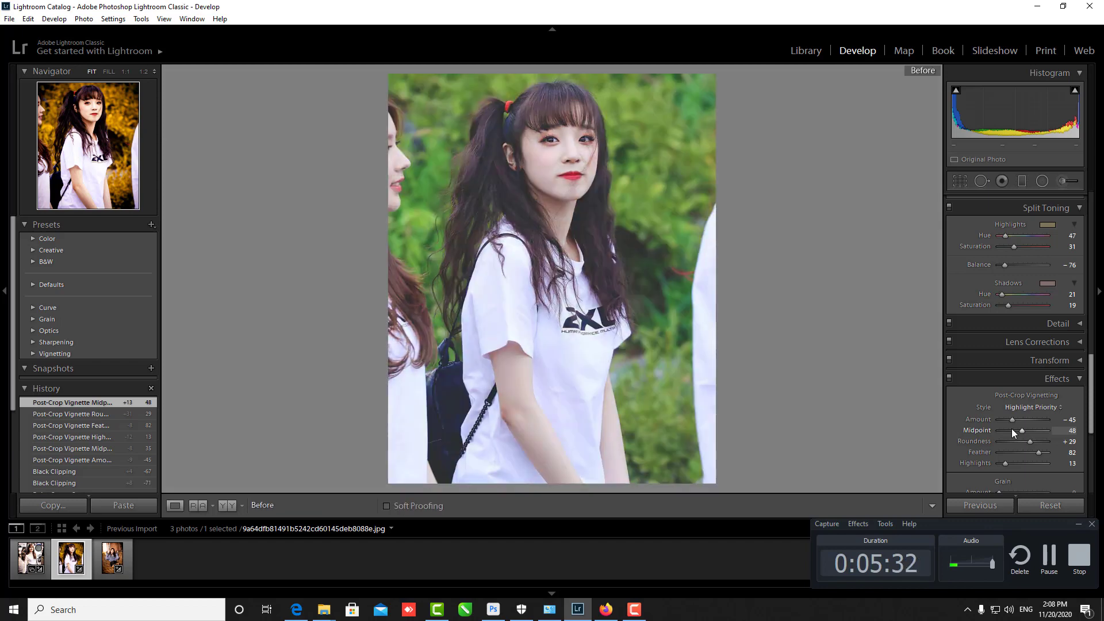
key(backslash)
key(backslash)
key(backslash)
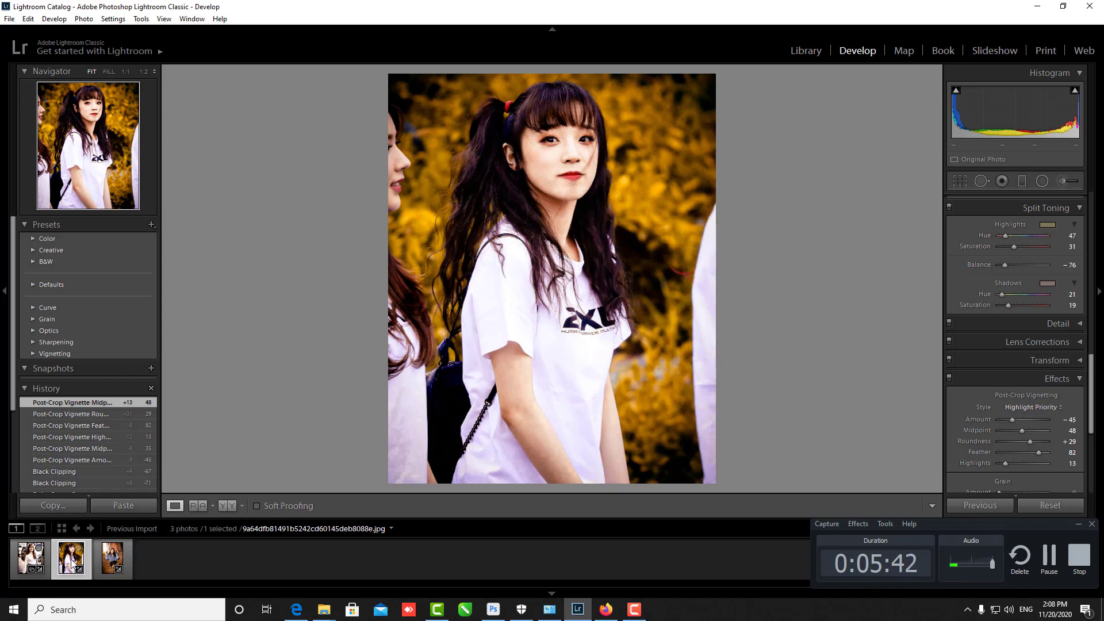
Compare all three portraits in side-by-side Before/After view, ending on the foliage portrait
click(112, 558)
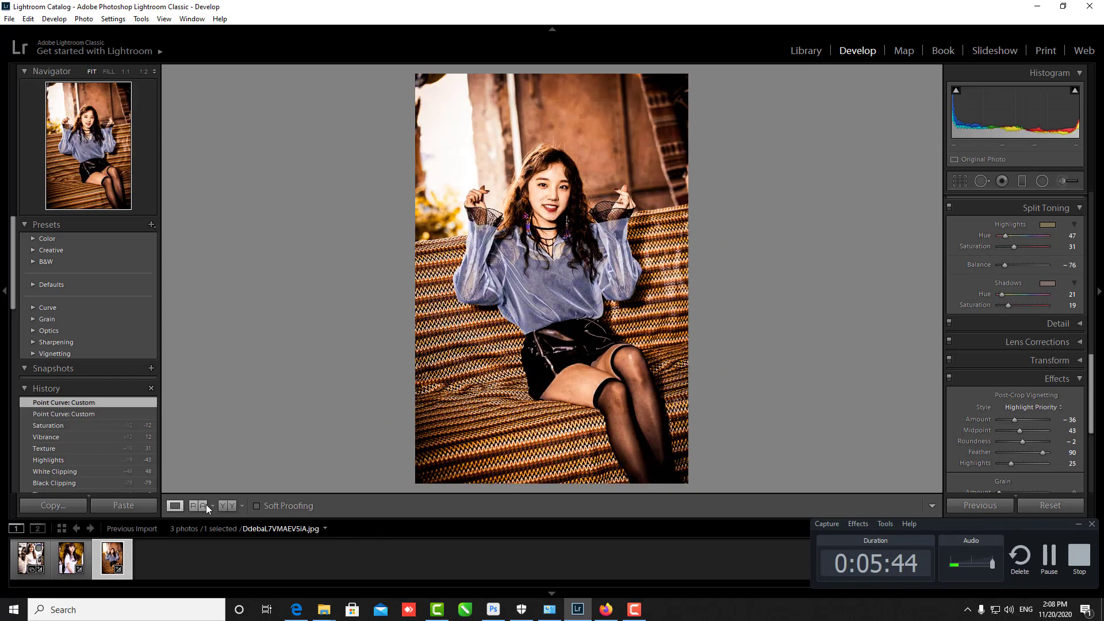
click(232, 506)
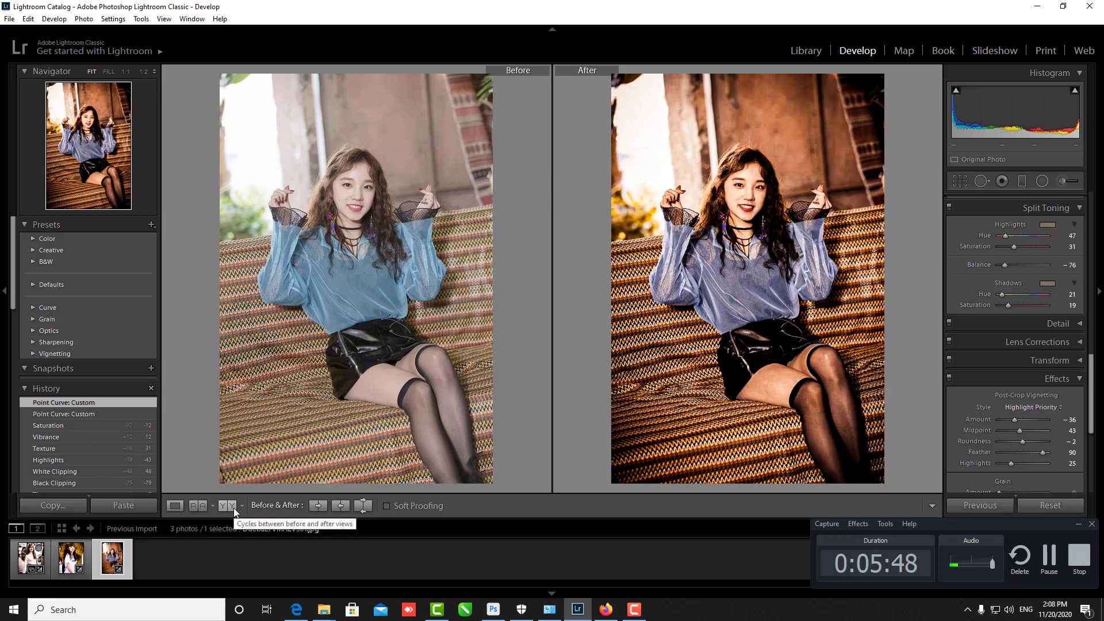
click(69, 556)
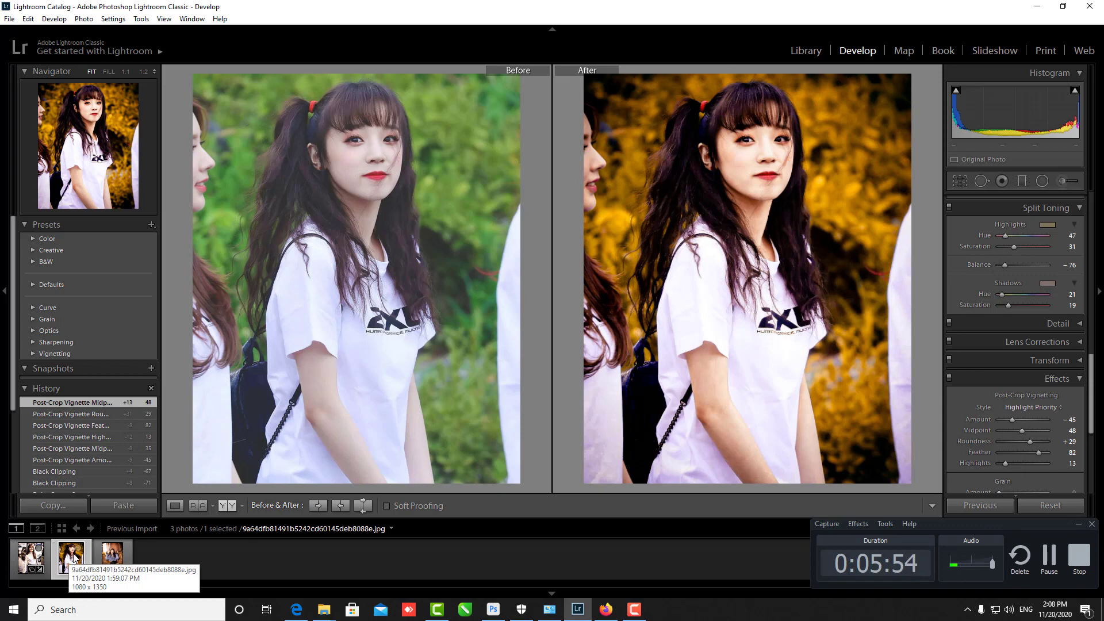
click(28, 556)
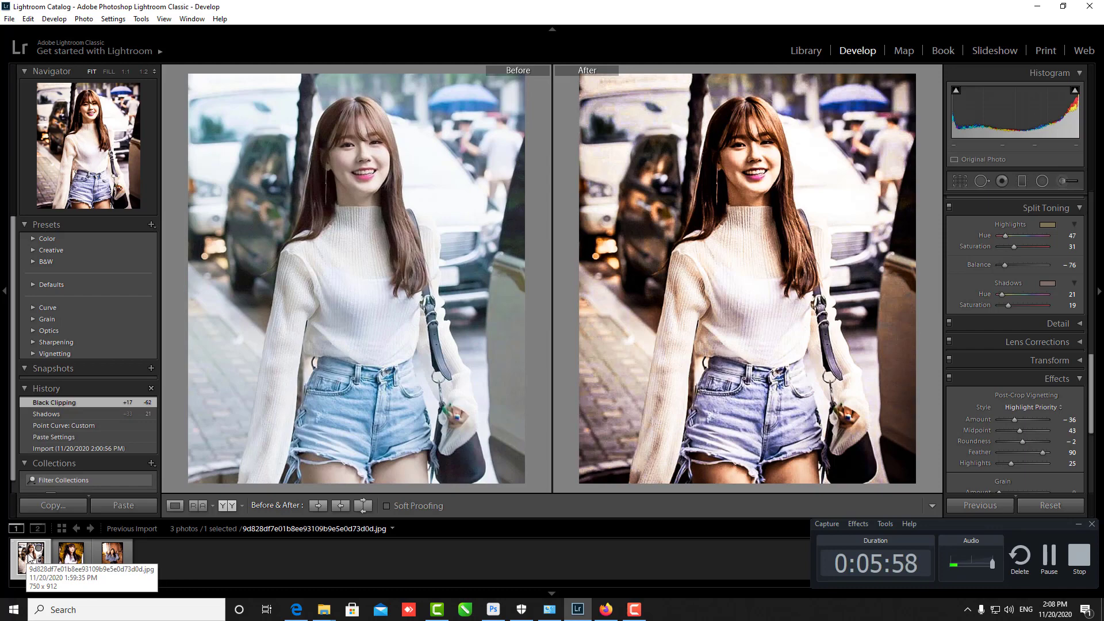
click(71, 556)
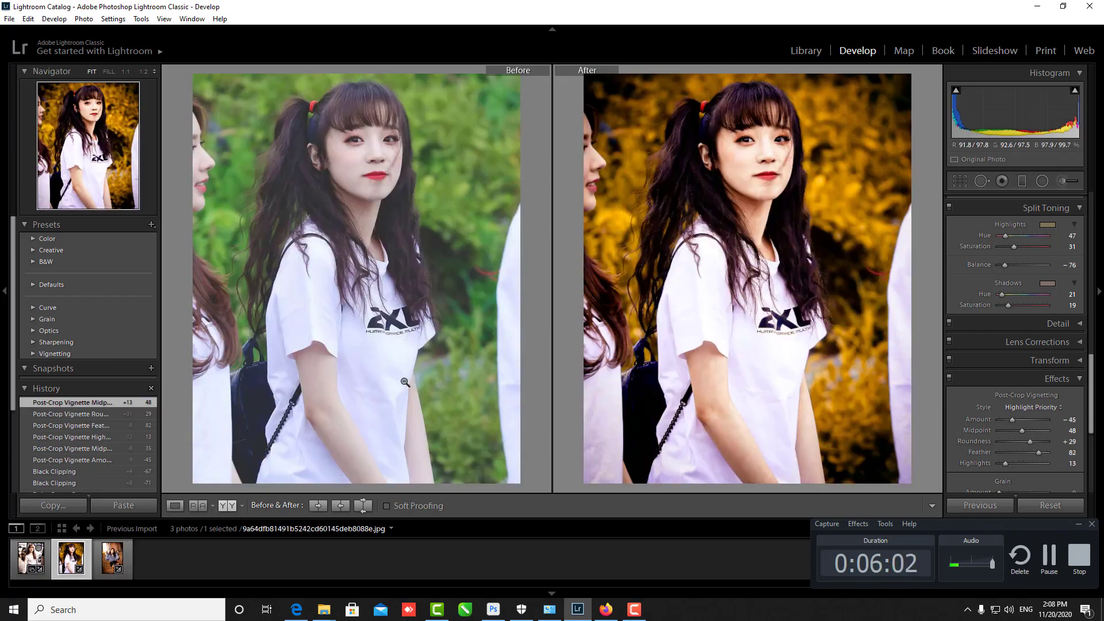